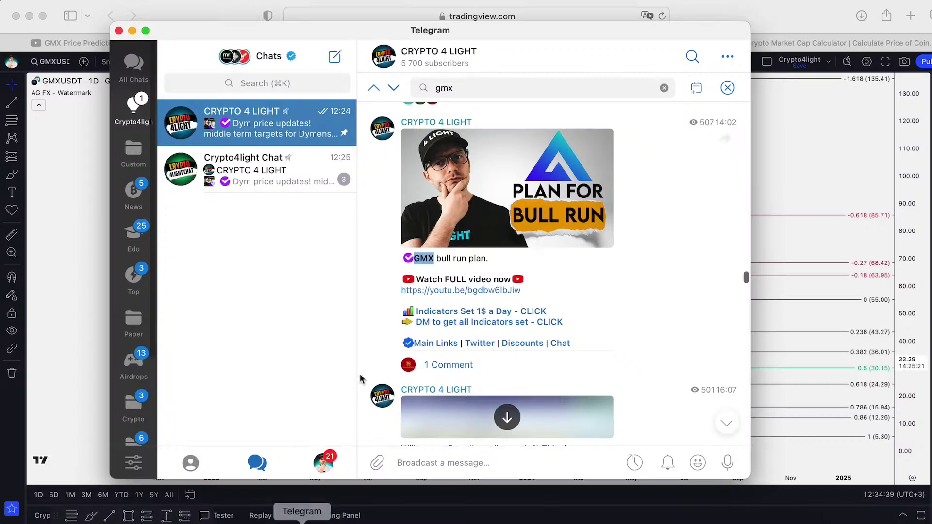
- Review the GMX bull run plan post in the Telegram channel and bring up its YouTube video
scroll(530, 194, "down", 1)
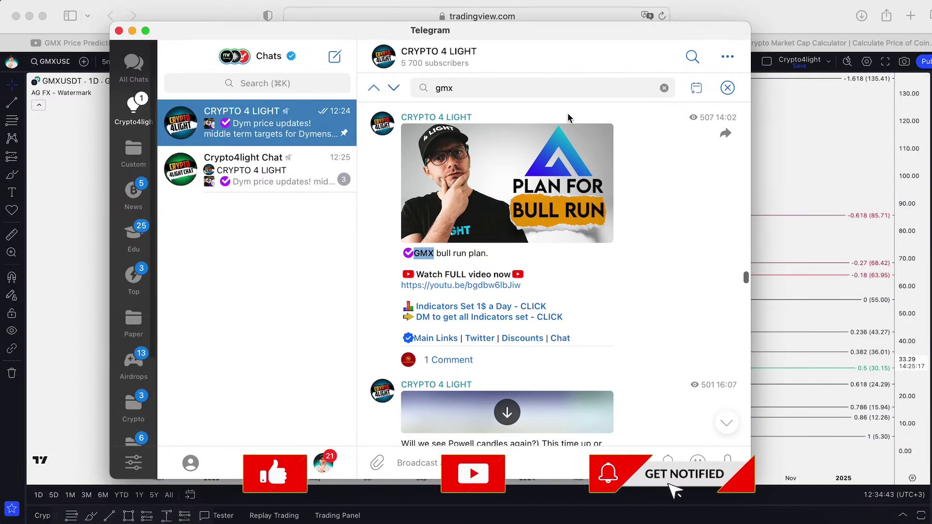
scroll(568, 117, "up", 1)
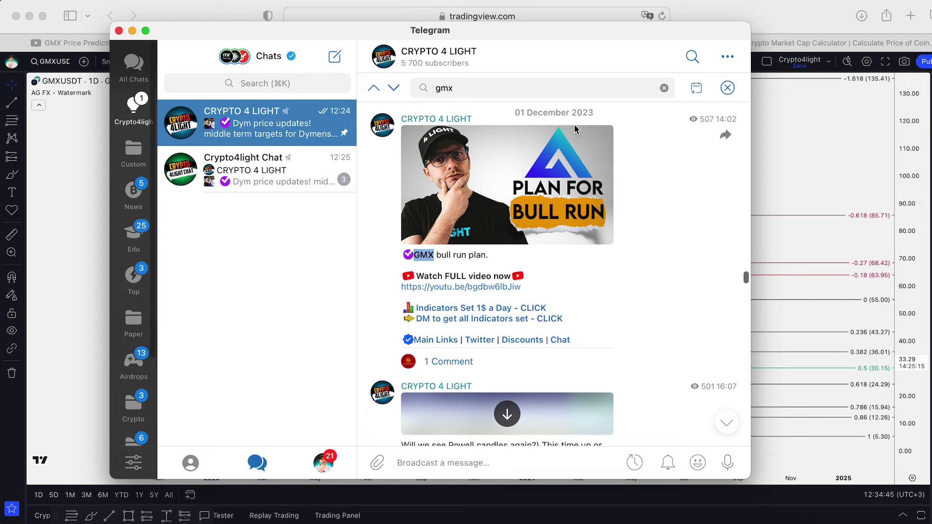
scroll(501, 222, "down", 1)
left_click(824, 183)
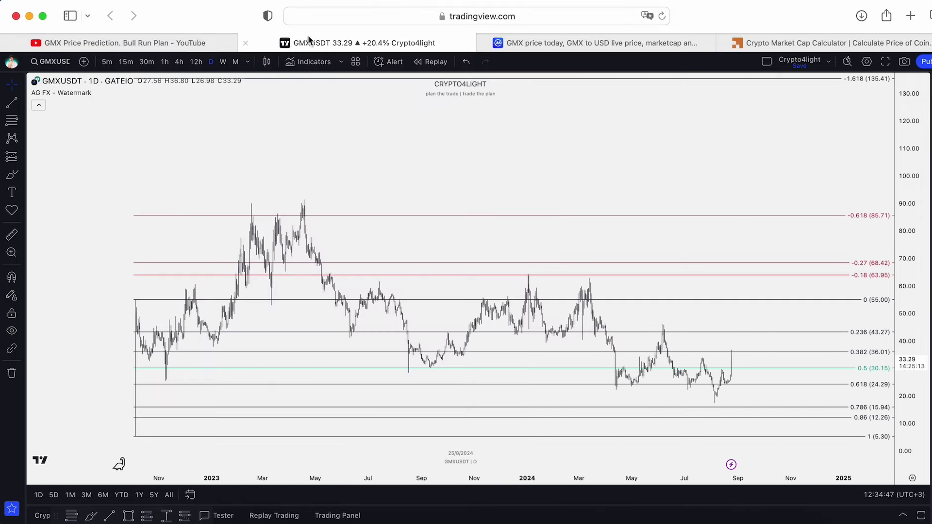
left_click(204, 42)
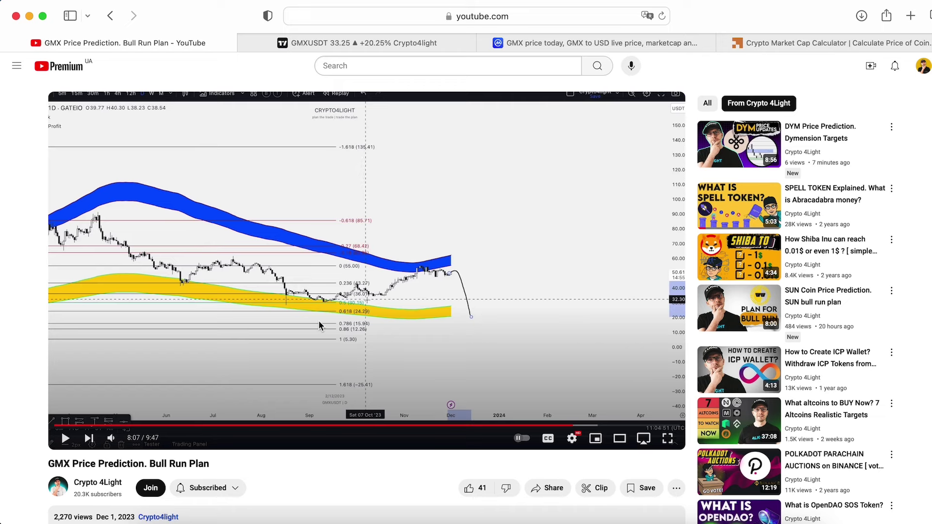
- Switch to the TradingView chart and examine the GMXUSDT daily price history against the Fibonacci levels, back to the first candle
left_click(366, 44)
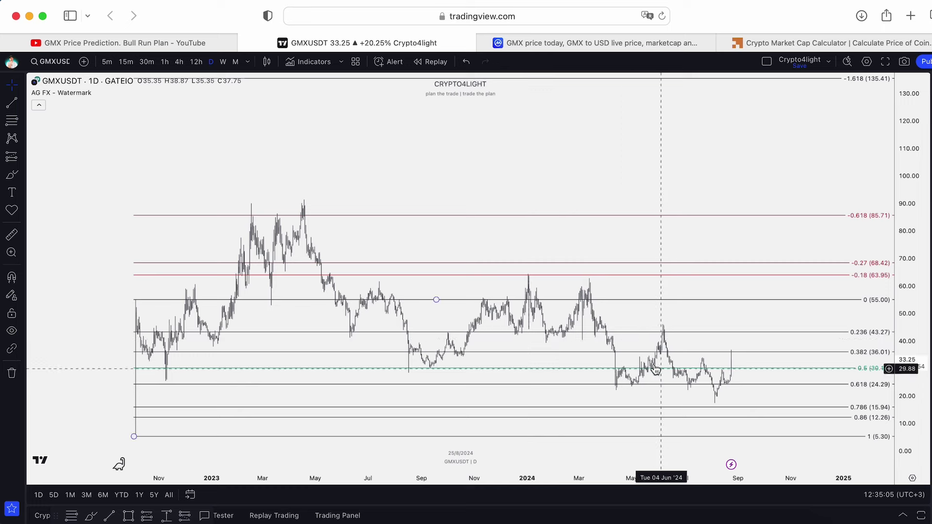
left_click_drag(538, 240, 645, 199)
scroll(621, 203, "up", 4)
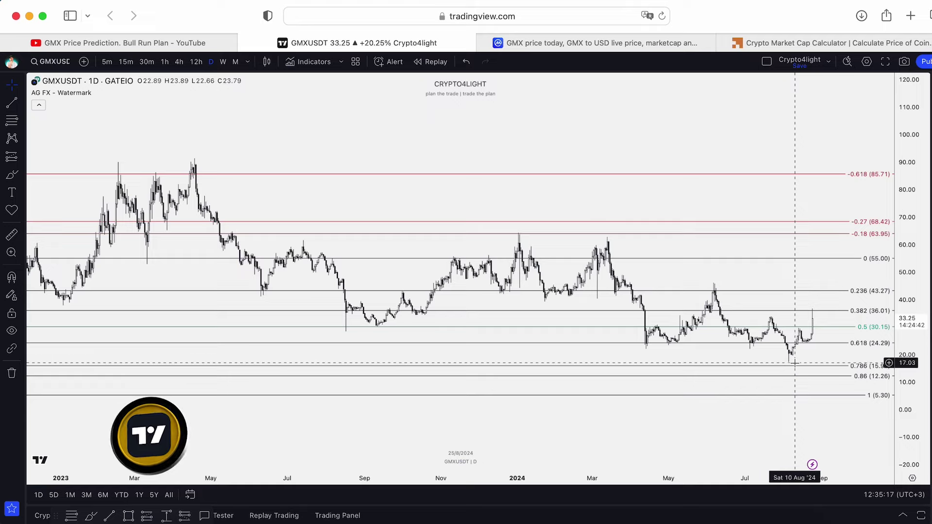
scroll(795, 362, "left", 15)
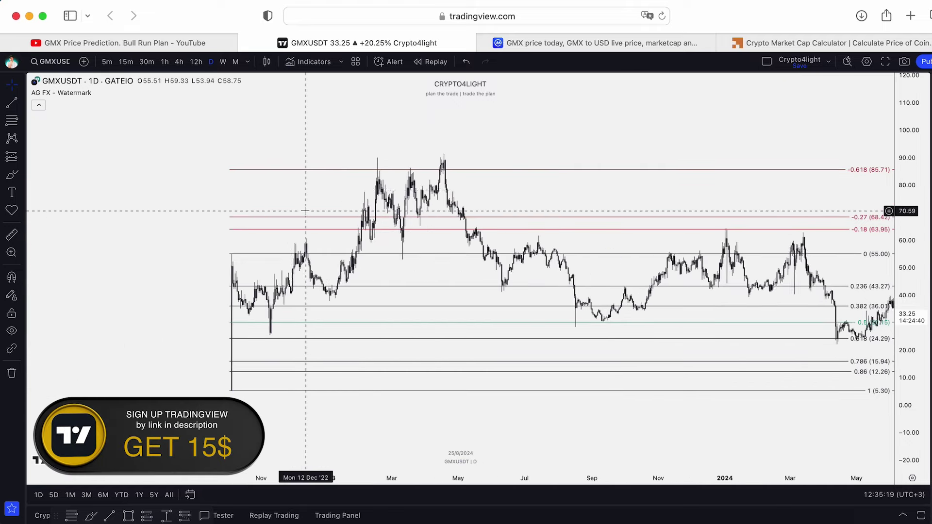
scroll(500, 223, "up", 5)
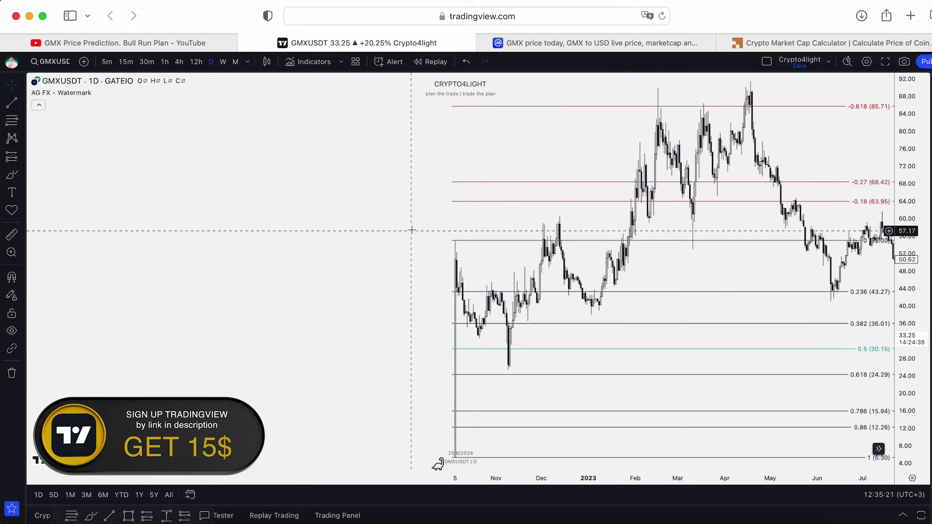
scroll(437, 225, "right", 5)
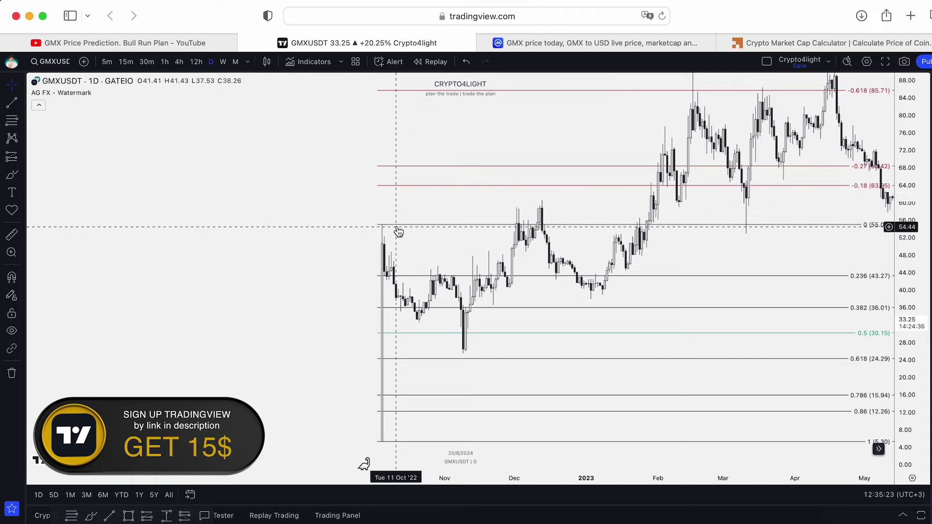
scroll(468, 192, "down", 10)
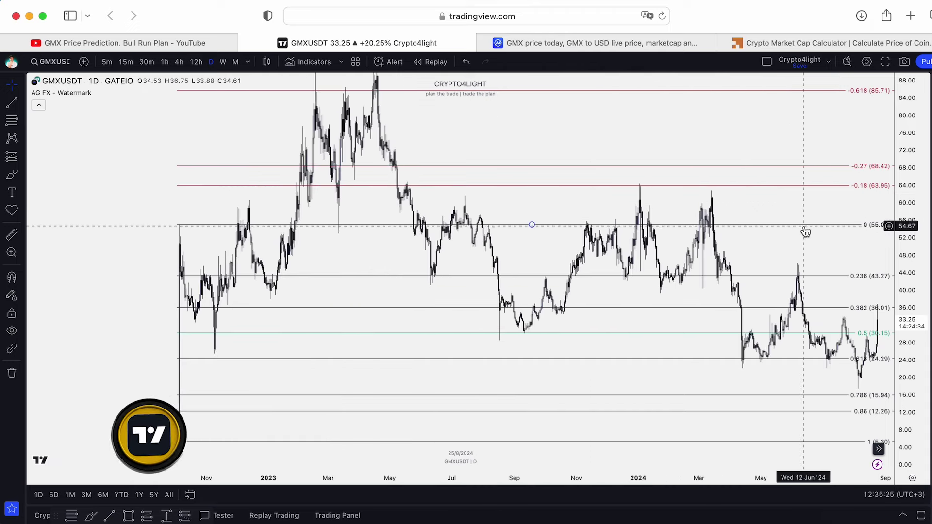
- Re-anchor the Fibonacci retracement on the first daily candle, with the 0 level at 50.68 and the 1 level at 5.30
left_click(805, 224)
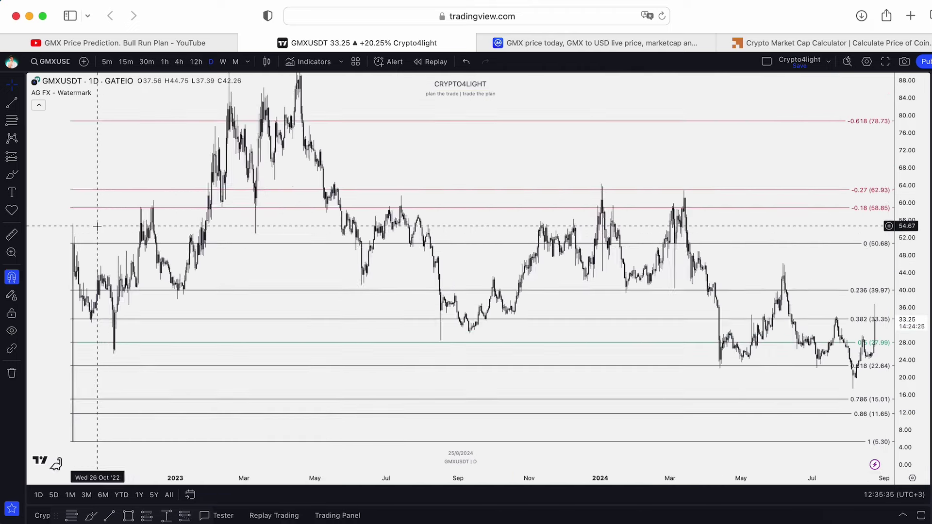
left_click_drag(96, 225, 741, 228)
scroll(838, 252, "up", 5)
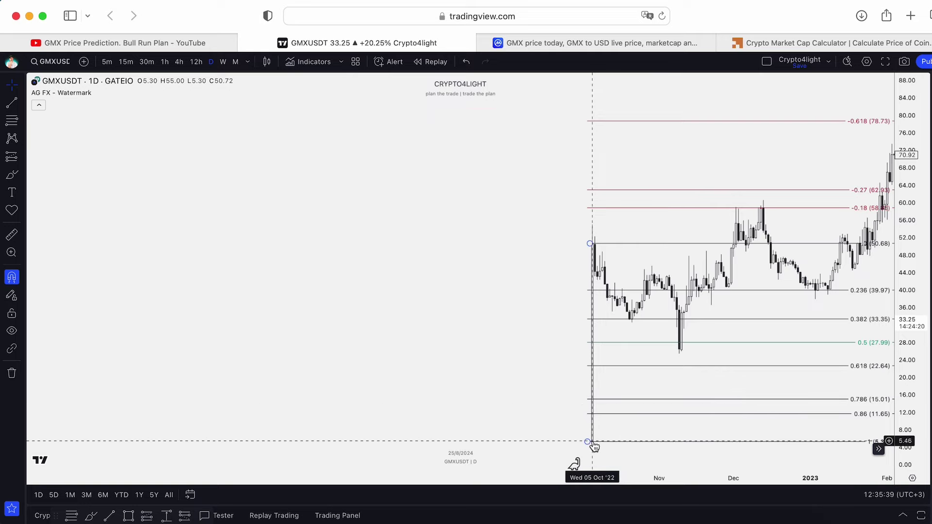
left_click_drag(594, 447, 410, 358)
left_click_drag(312, 204, 187, 290)
scroll(486, 170, "down", 5)
left_click_drag(581, 150, 260, 148)
scroll(772, 157, "down", 5)
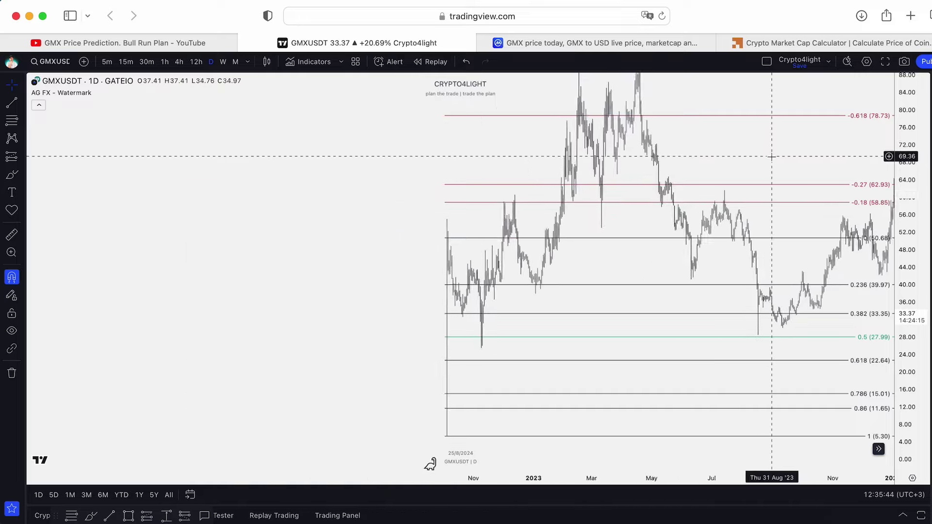
- Draw a rectangle between the 0.786 and 0.86 Fibonacci levels, from about mid-January 2023 to late September 2024, with magnet snapping off
scroll(772, 156, "right", 5)
scroll(518, 177, "right", 3)
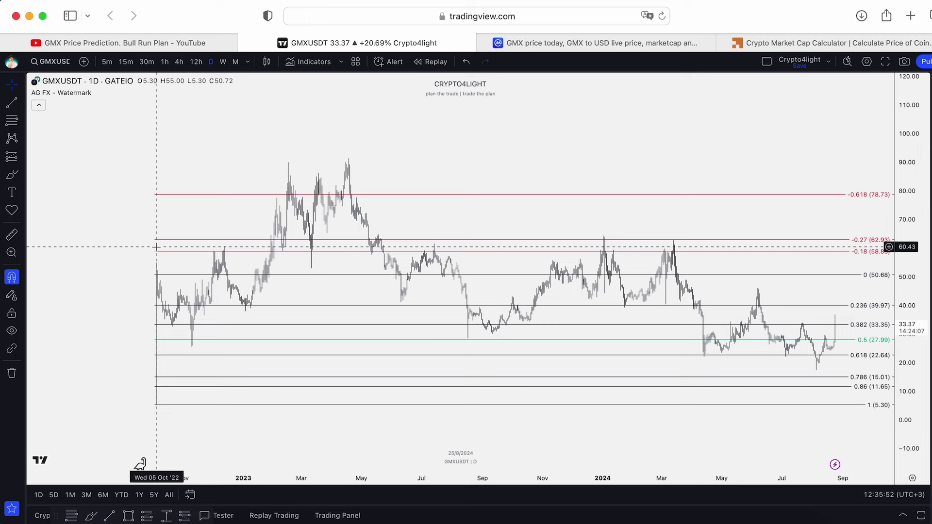
left_click_drag(483, 154, 466, 133)
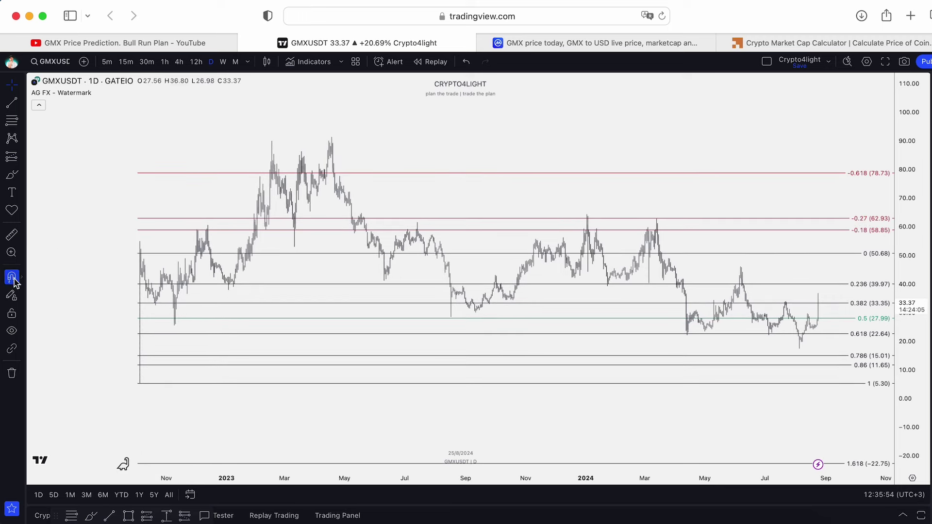
left_click(128, 516)
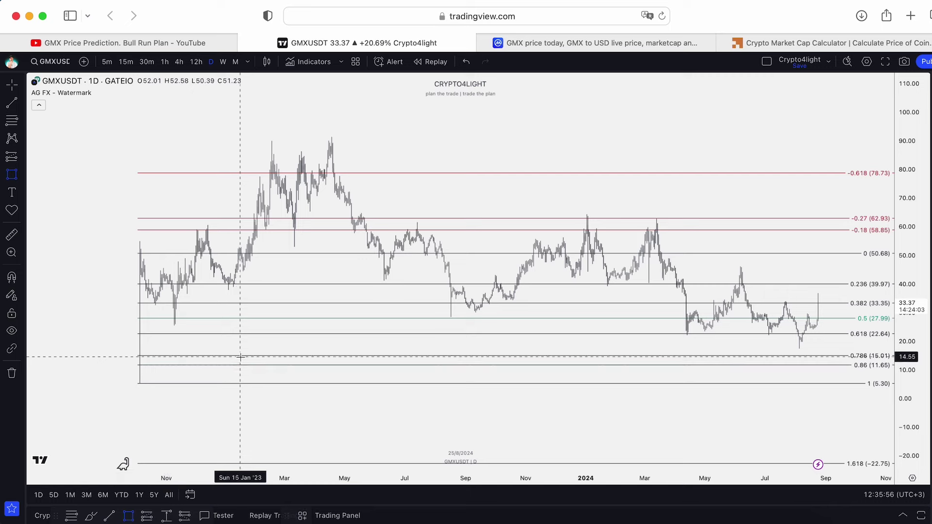
left_click_drag(242, 355, 848, 364)
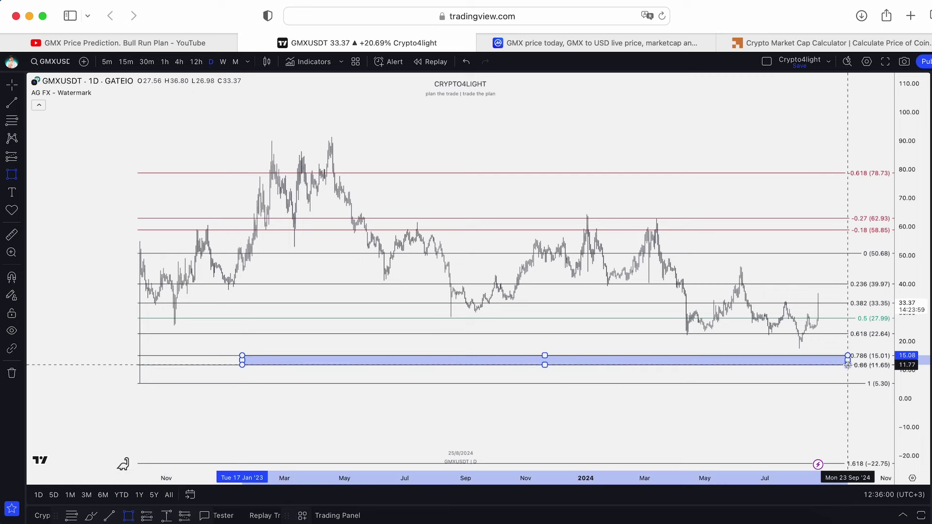
- Switch the GMXUSDT chart from the daily to the weekly timeframe and bring the full price history into view
left_click_drag(796, 204, 728, 202)
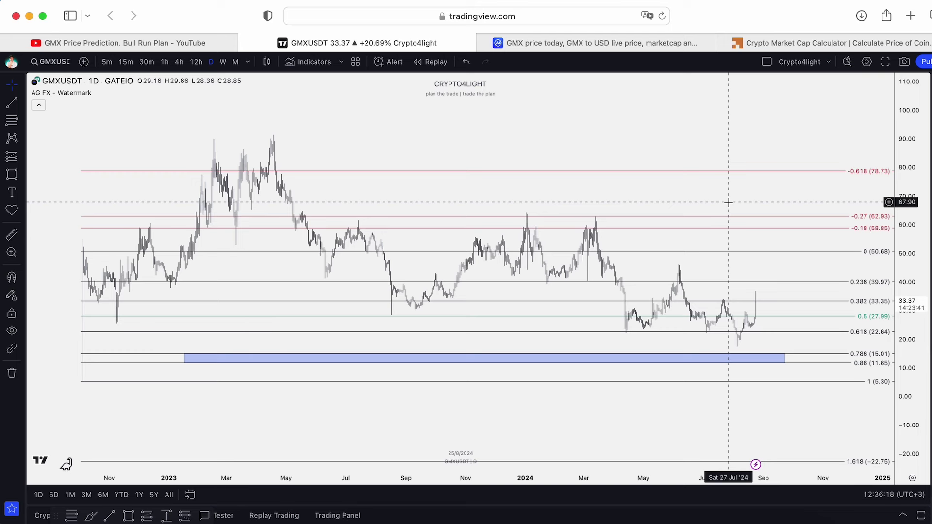
scroll(596, 140, "down", 1)
left_click_drag(607, 143, 610, 156)
scroll(610, 157, "down", 1)
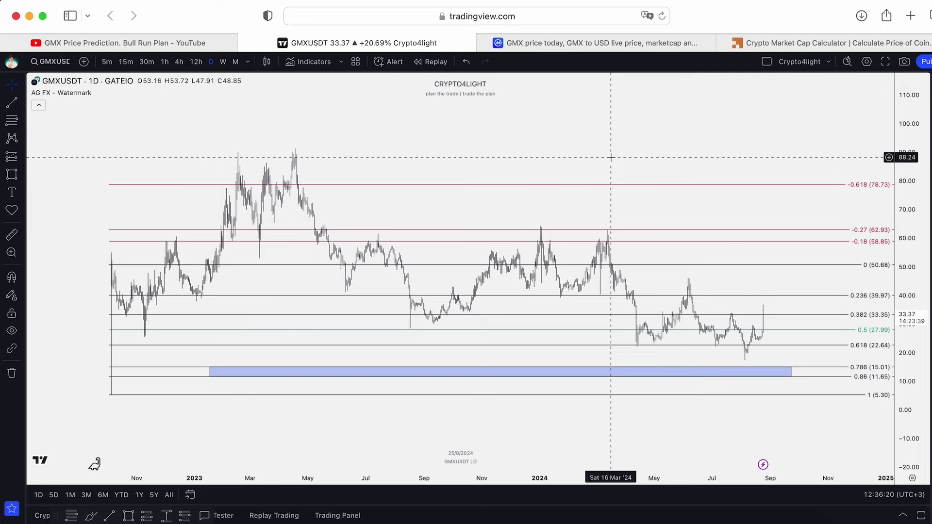
scroll(610, 158, "up", 5)
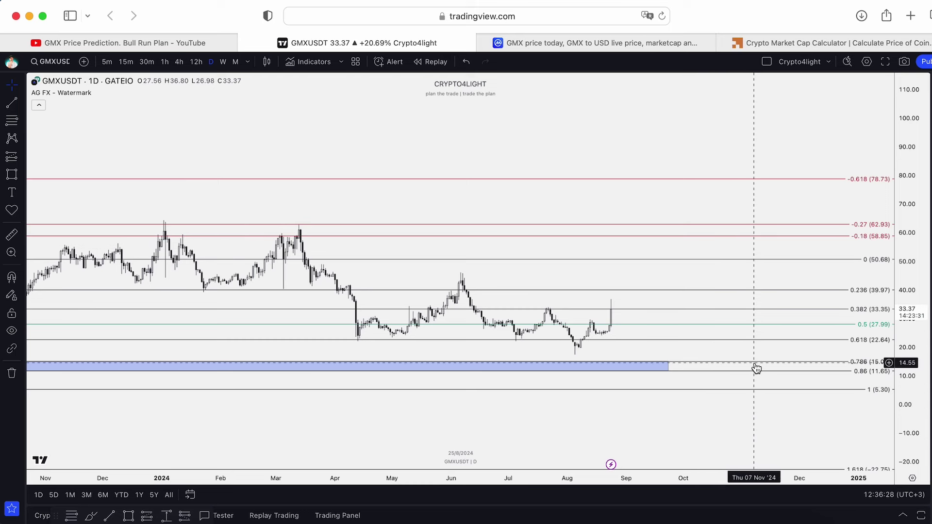
scroll(756, 368, "down", 5)
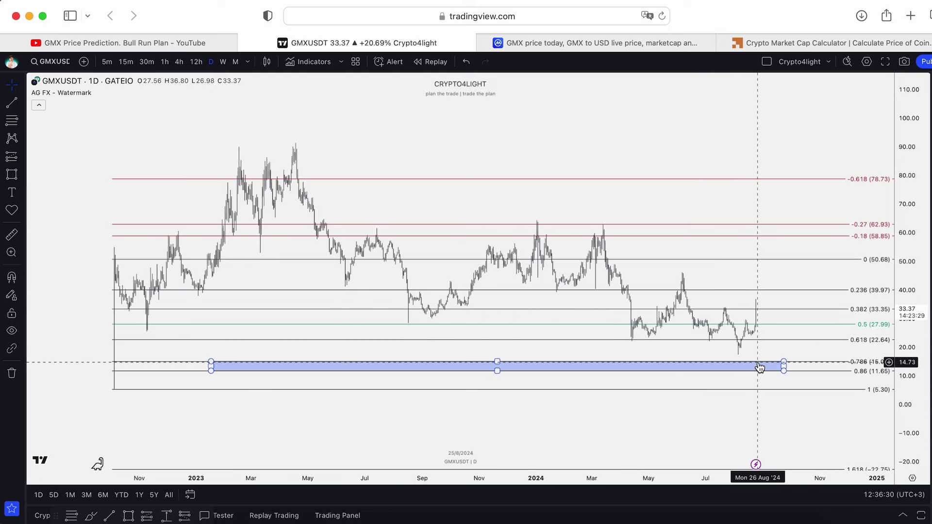
left_click(223, 62)
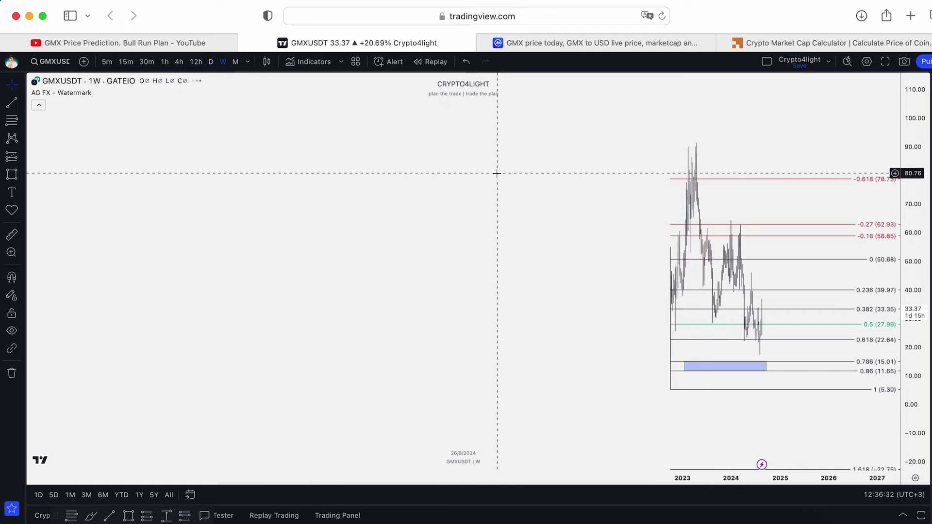
scroll(697, 204, "up", 5)
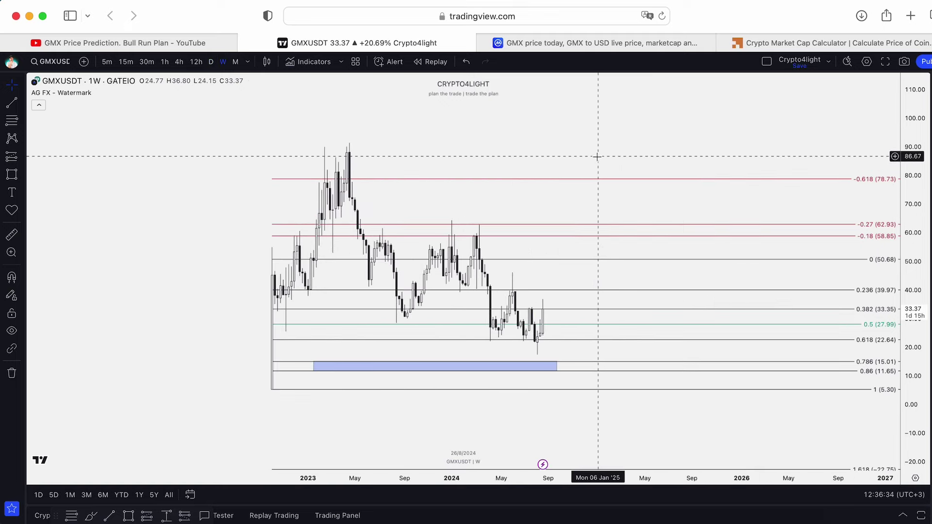
- Examine the weekly price action against the Fibonacci levels and the blue zone between 0.786 and 0.86
left_click_drag(554, 170, 551, 172)
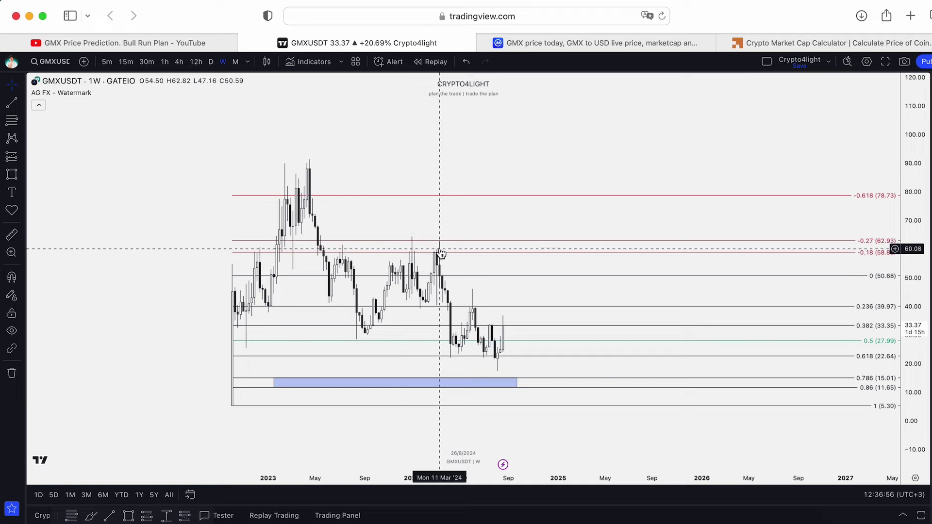
left_click_drag(554, 223, 550, 191)
scroll(606, 204, "up", 1)
left_click_drag(913, 373, 905, 316)
scroll(542, 255, "up", 1)
left_click_drag(535, 255, 531, 264)
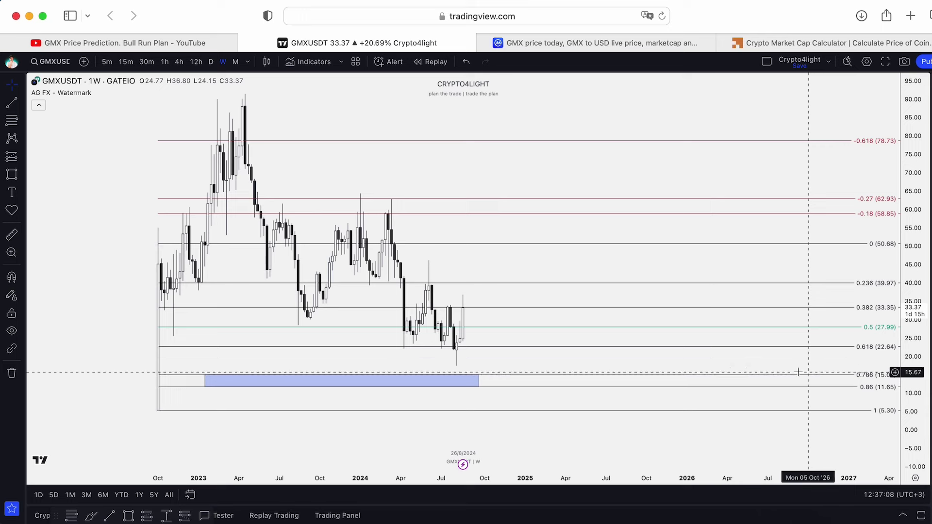
left_click_drag(575, 264, 682, 281)
scroll(683, 281, "up", 2)
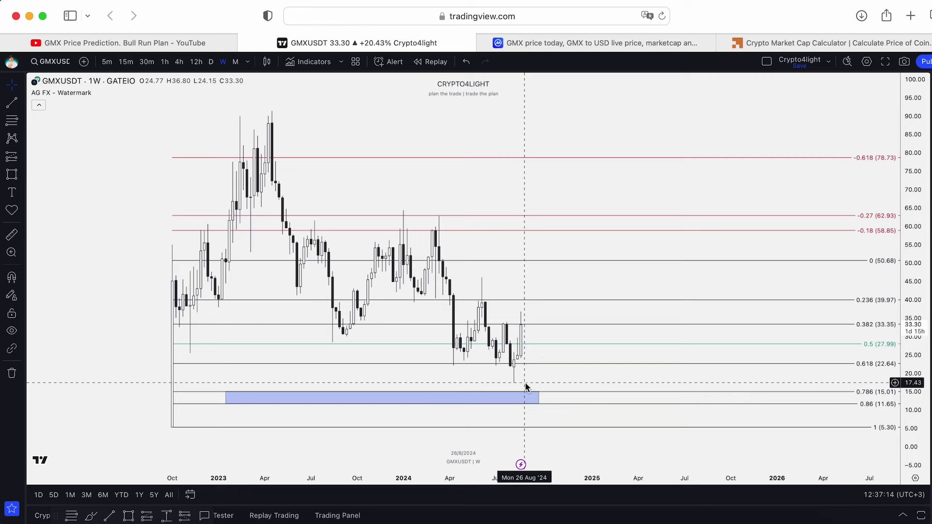
- Browse the invite-only indicators without adding any to the chart
left_click(300, 62)
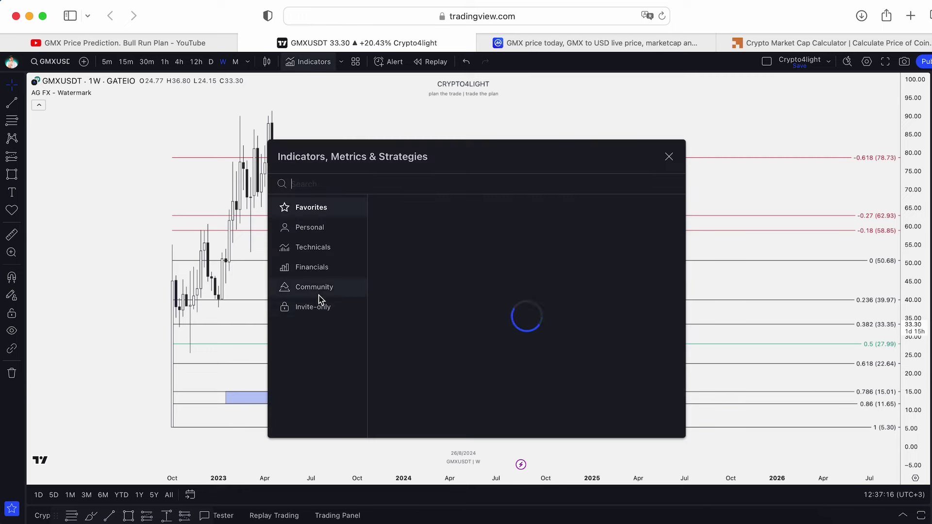
left_click(318, 307)
left_click(669, 156)
- Draw a horizontal trend line from the April 2023 high to about mid-2025 with magnet snapping on
left_click_drag(634, 144, 649, 142)
scroll(660, 137, "up", 2)
left_click_drag(921, 185, 920, 232)
left_click_drag(734, 133, 697, 153)
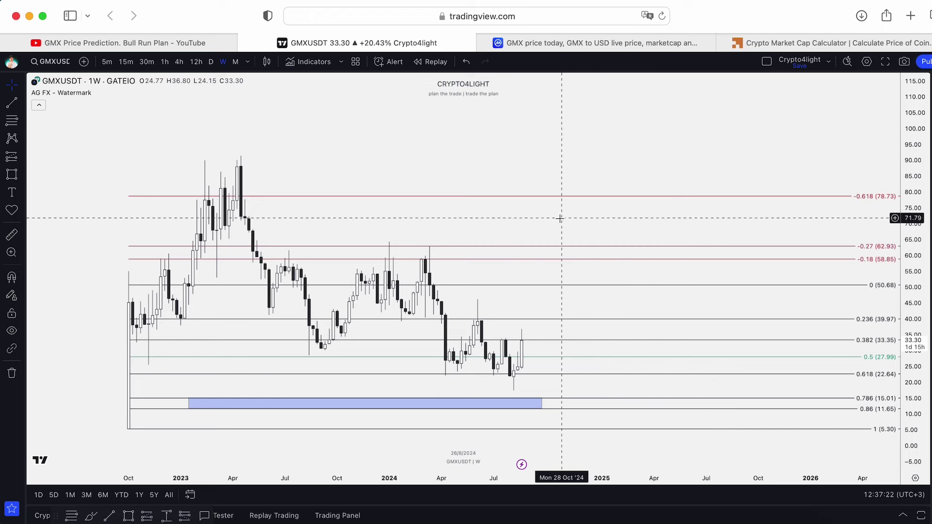
left_click_drag(570, 151, 595, 134)
left_click(11, 103)
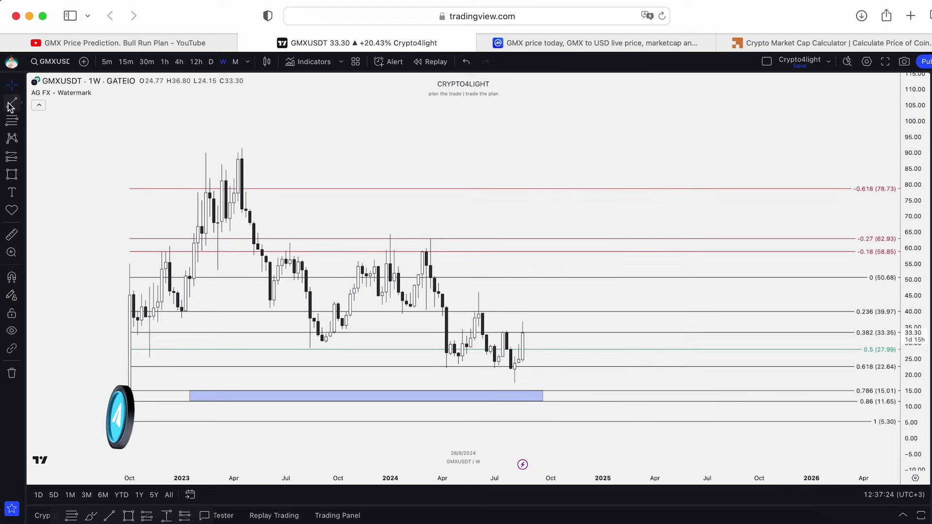
left_click(12, 277)
left_click(242, 148)
left_click(695, 148)
- Check GMX's all-time market cap chart on CoinMarketCap, then calculate the market cap at $100 in the AMBCrypto calculator
left_click(587, 40)
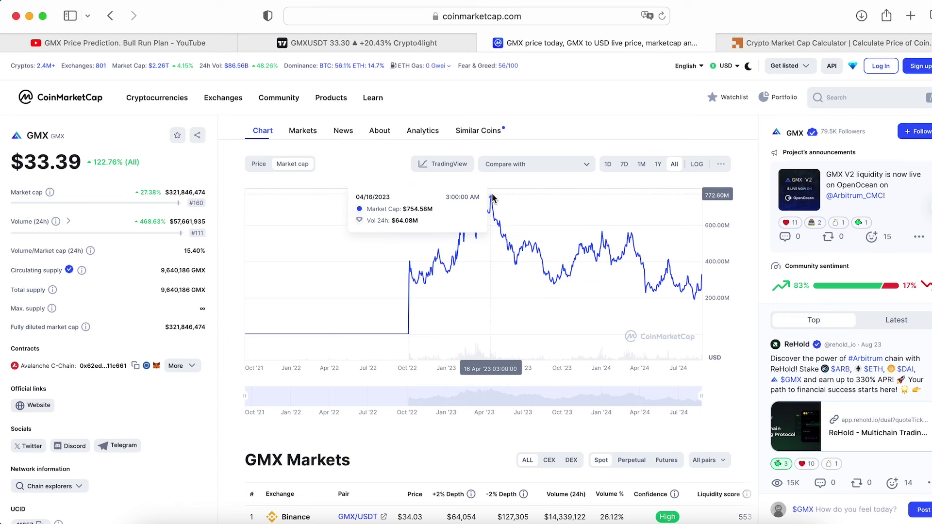
left_click(830, 43)
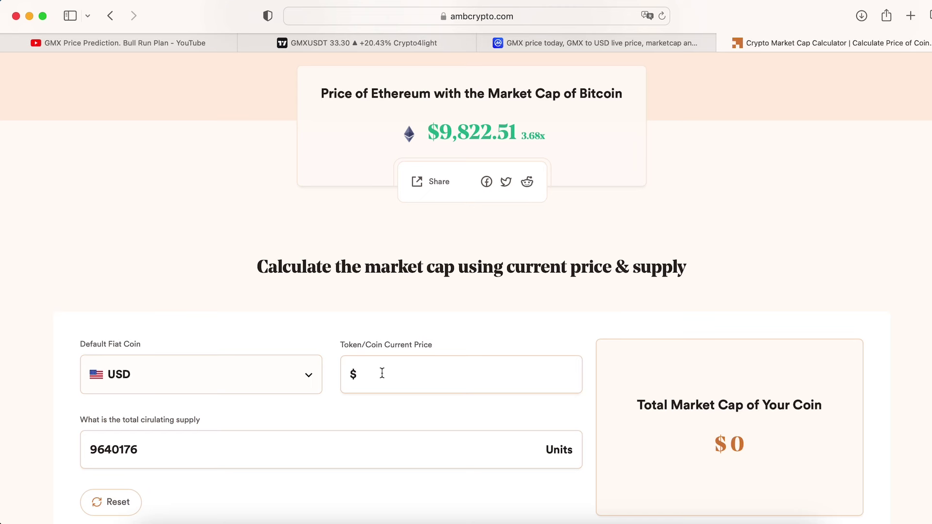
type("100")
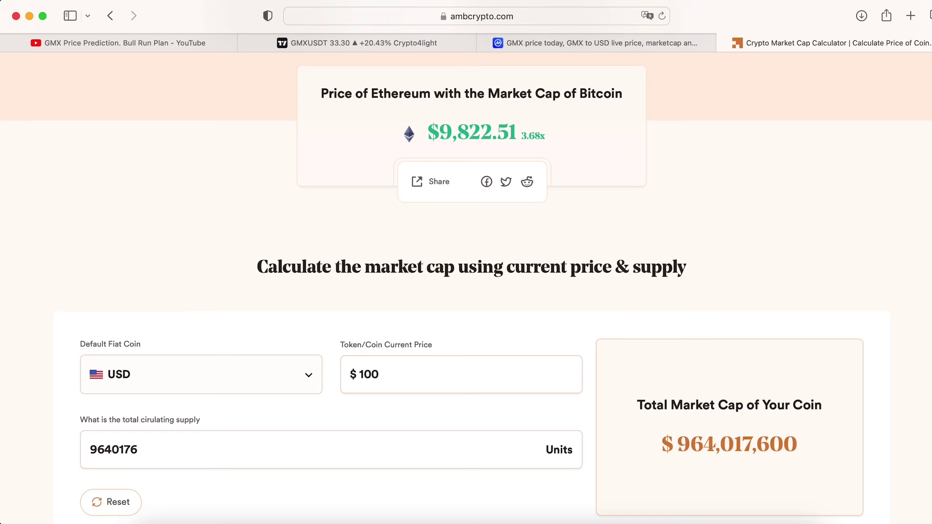
- Calculate the market cap for a token price of $200
key("BackSpace")
key("BackSpace")
key("BackSpace")
type("0")
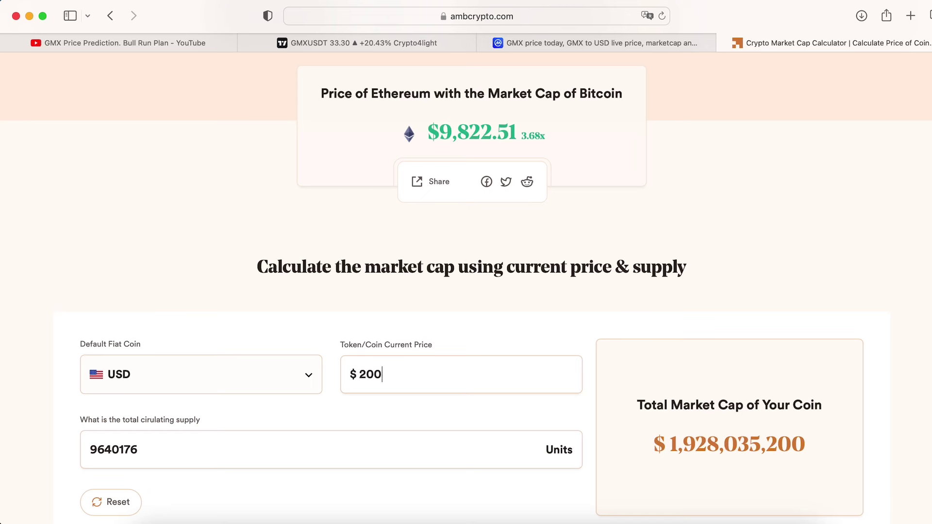
- Calculate the market cap for a token price of $300
key("BackSpace")
key("BackSpace")
key("BackSpace")
type("300")
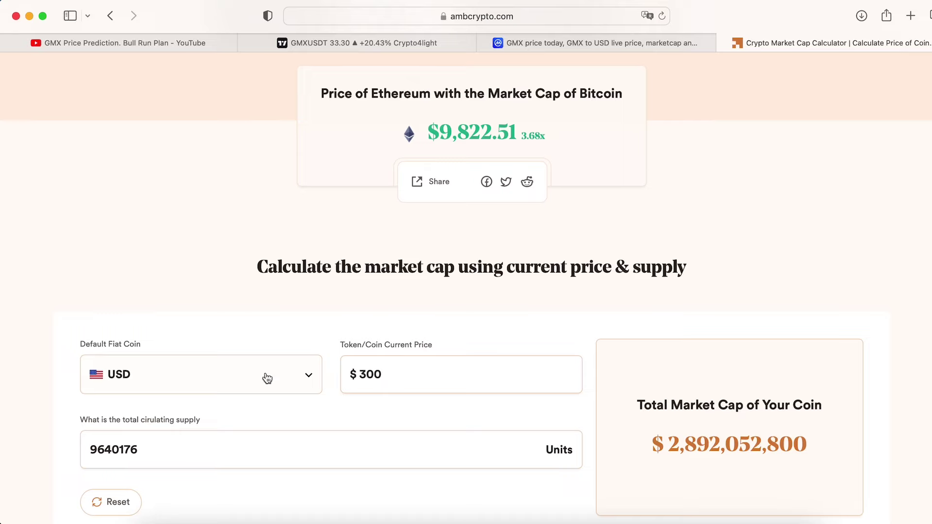
- Return to the weekly GMXUSDT chart and examine the -1.618 and -2.618 Fibonacci extension levels
left_click(366, 43)
left_click_drag(669, 207, 549, 217)
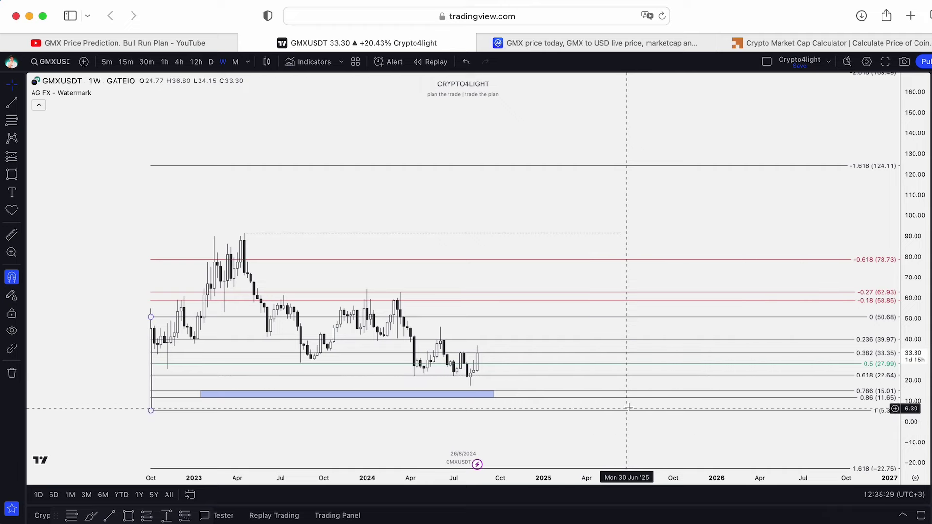
scroll(825, 291, "down", 3)
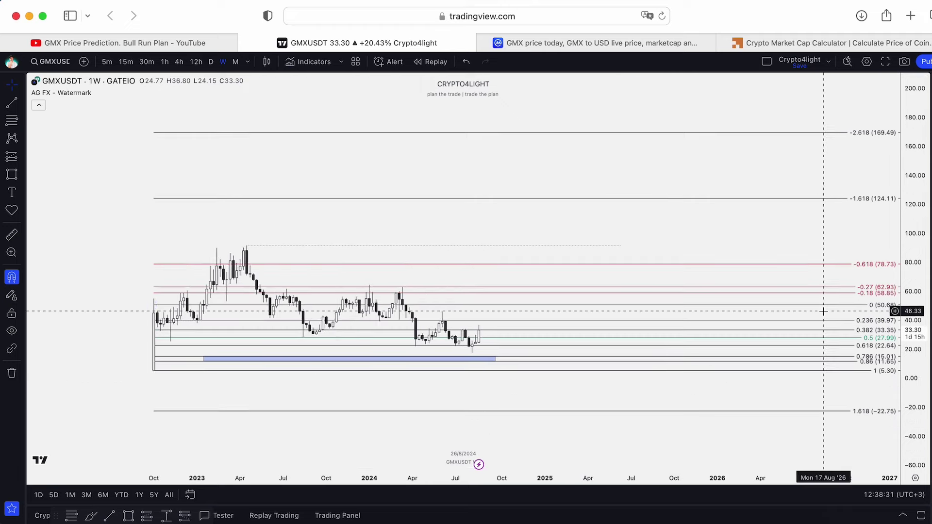
- Measure the price range from the August 2024 low up to the -2.618 Fibonacci level (169.49) and remove the measurement
scroll(812, 204, "down", 2)
scroll(825, 228, "down", 2)
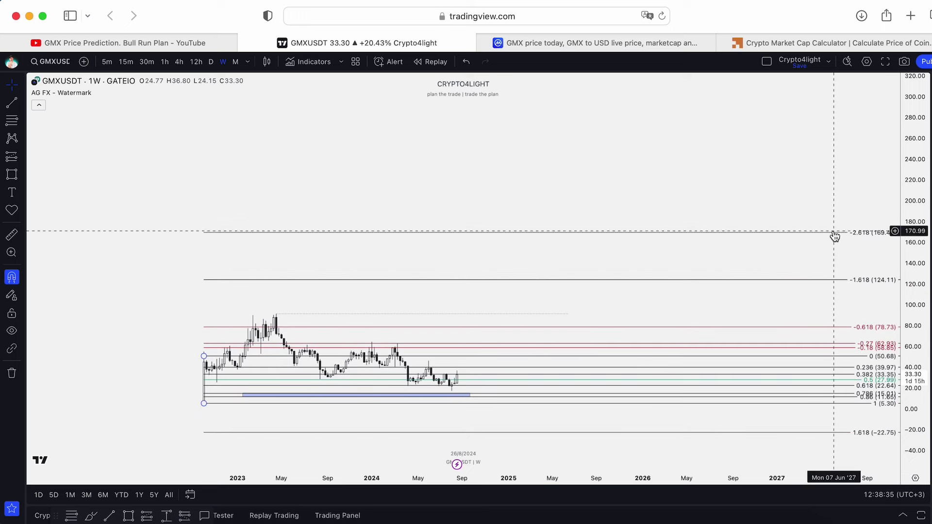
left_click_drag(628, 193, 638, 182)
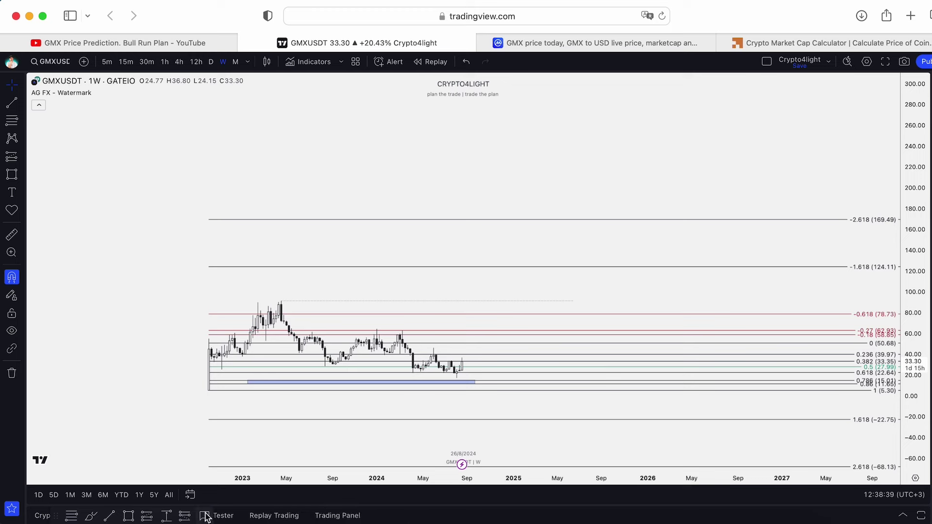
left_click(168, 517)
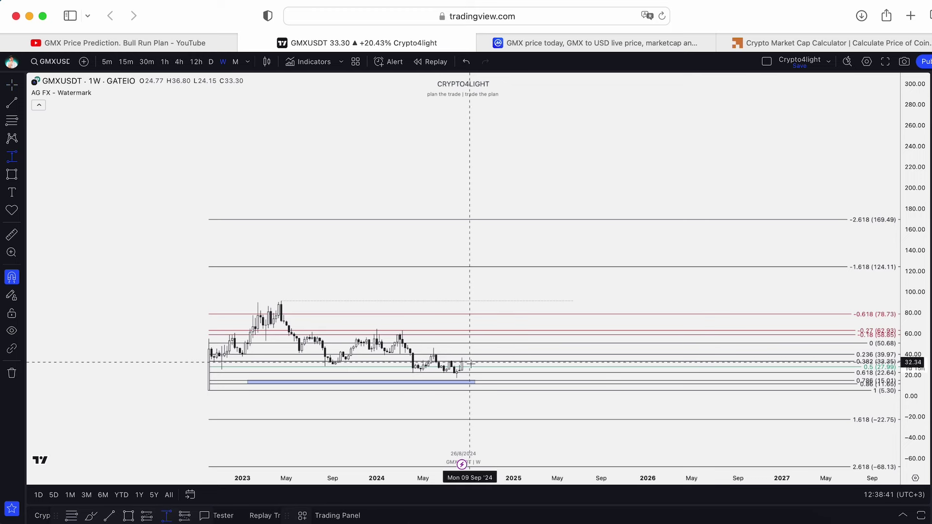
left_click(456, 378)
left_click(513, 285)
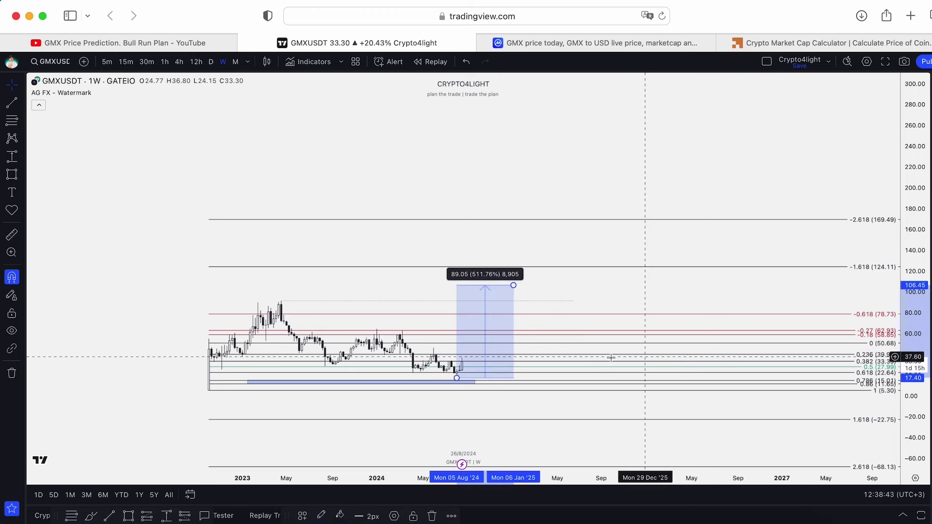
left_click(443, 384)
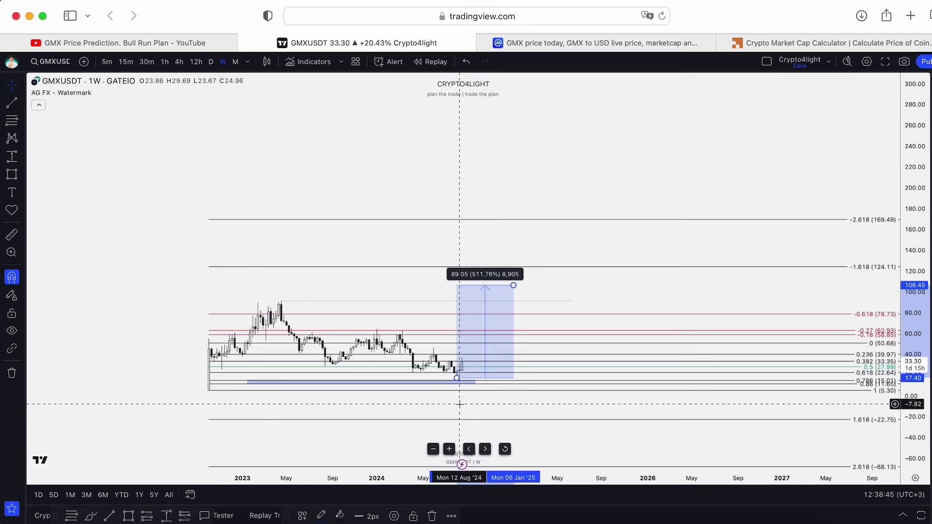
left_click_drag(513, 285, 520, 220)
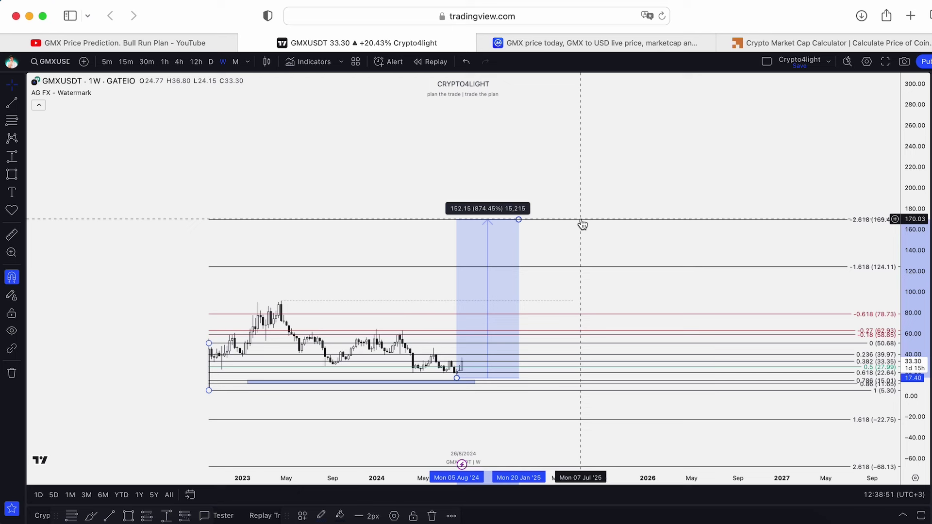
left_click(583, 223)
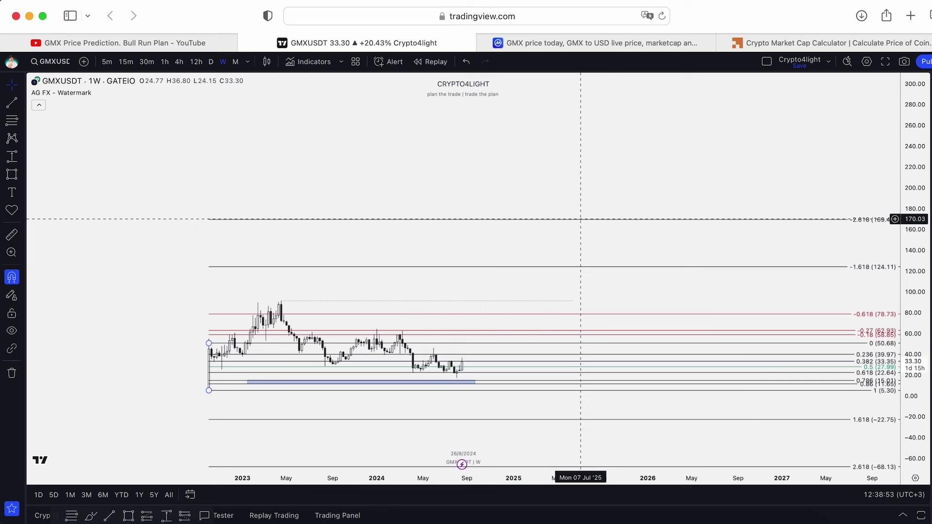
- Examine the weekly GMX candles against the blue support zone and the Fibonacci levels up to the -2.618 extension
scroll(598, 182, "down", 2)
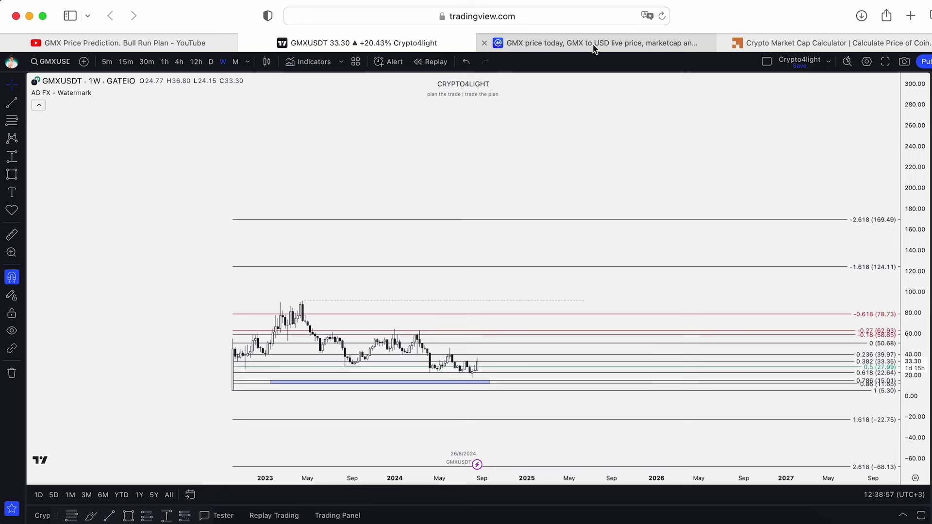
mouse_move(592, 46)
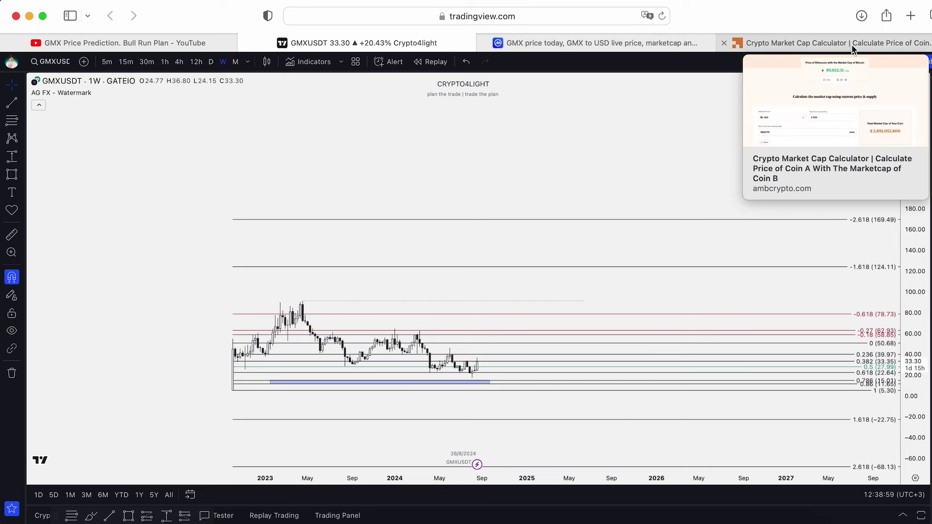
left_click_drag(590, 193, 628, 148)
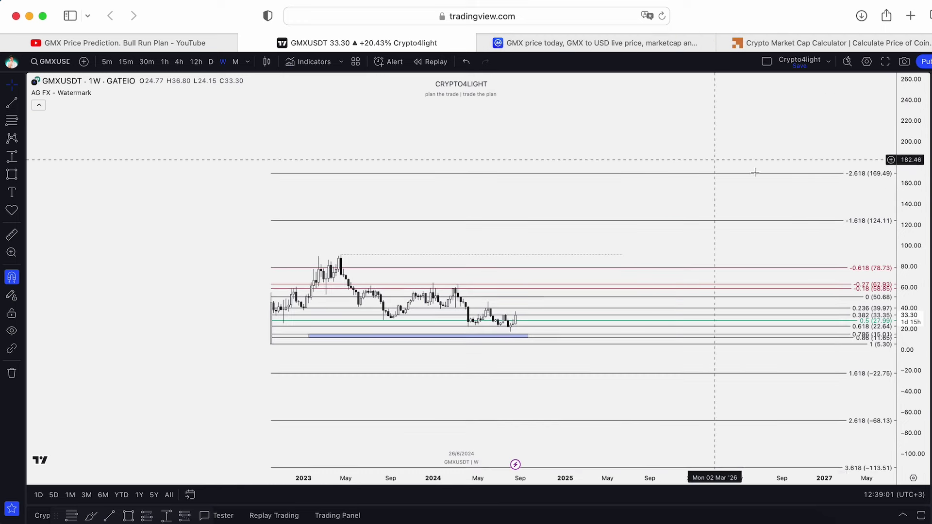
left_click_drag(924, 370, 910, 225)
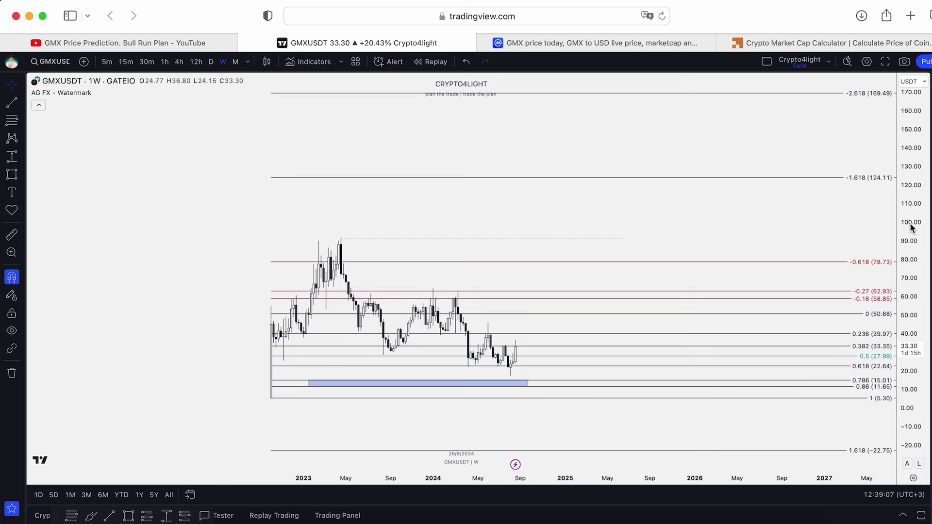
scroll(641, 156, "up", 3)
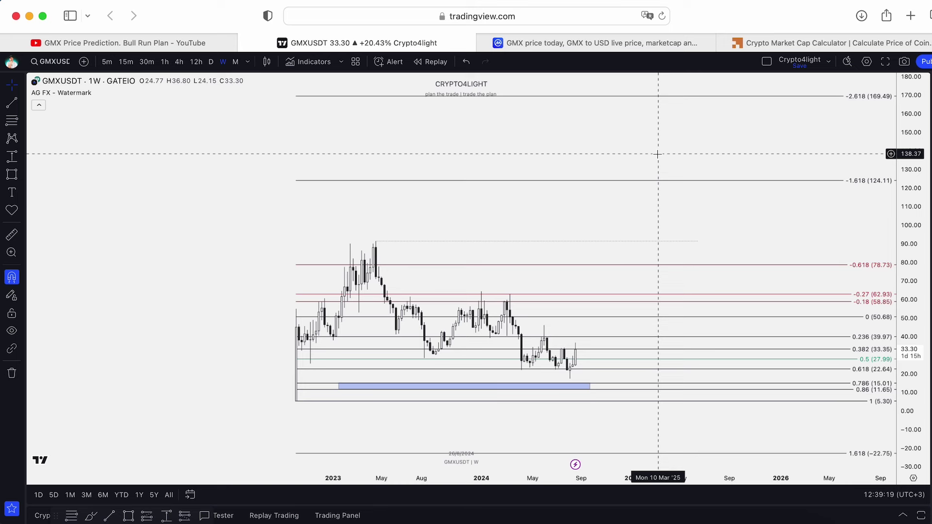
scroll(567, 221, "up", 2)
left_click_drag(567, 215, 568, 234)
scroll(573, 227, "down", 2)
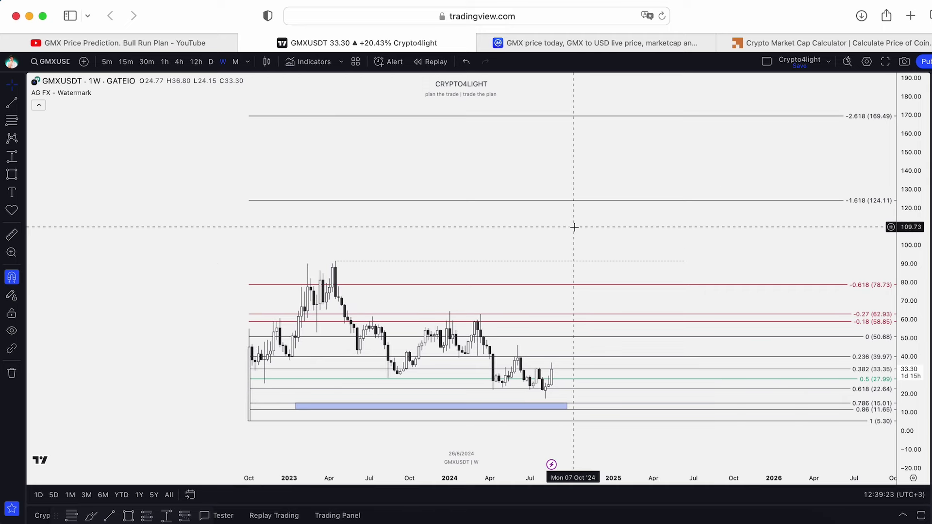
scroll(574, 228, "down", 1)
left_click_drag(568, 162, 524, 163)
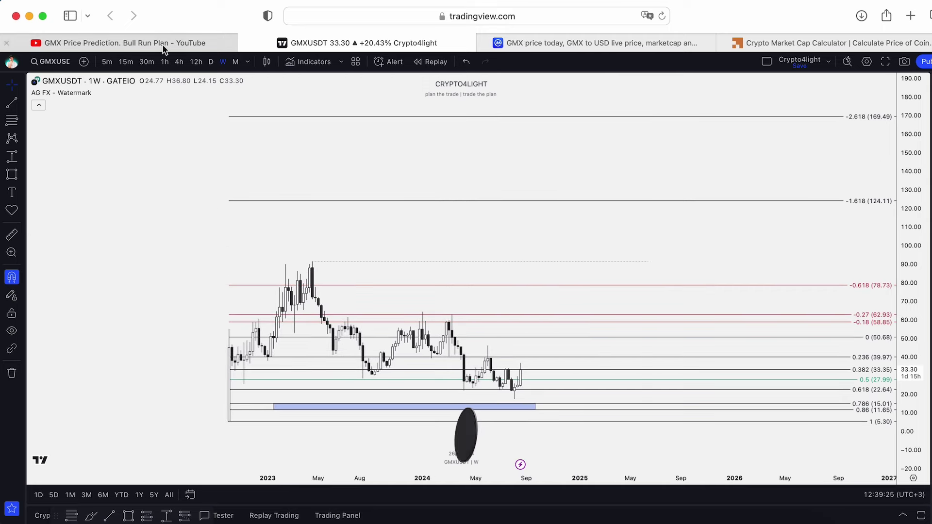
left_click_drag(548, 224, 488, 177)
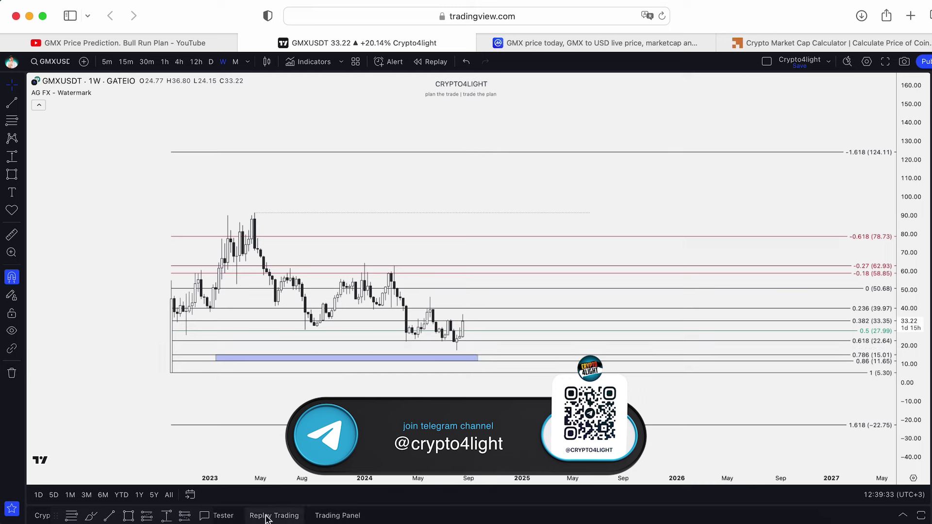
left_click(166, 516)
left_click(472, 340)
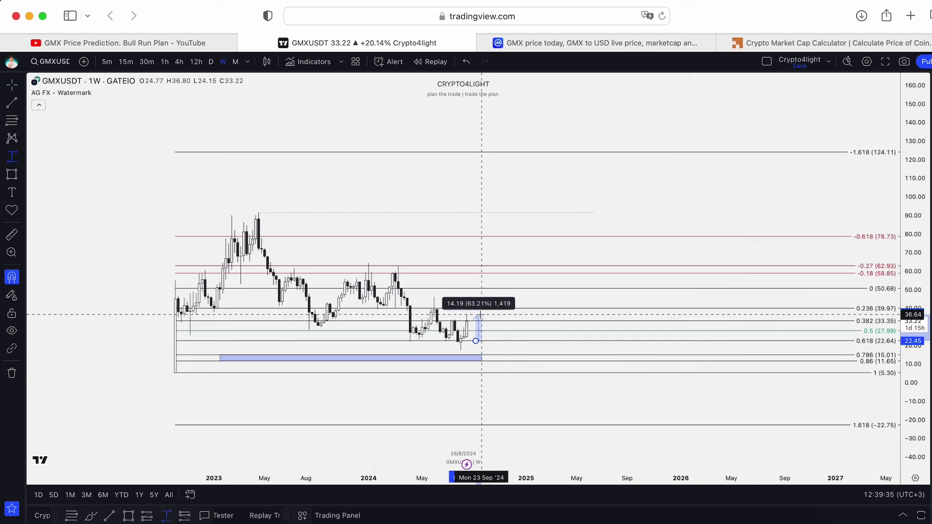
key("Escape")
- Add the Crypto4light ADZ and Crypto4light Direction indicators to the chart and examine their curves around the latest weekly candles
left_click_drag(478, 204, 557, 193)
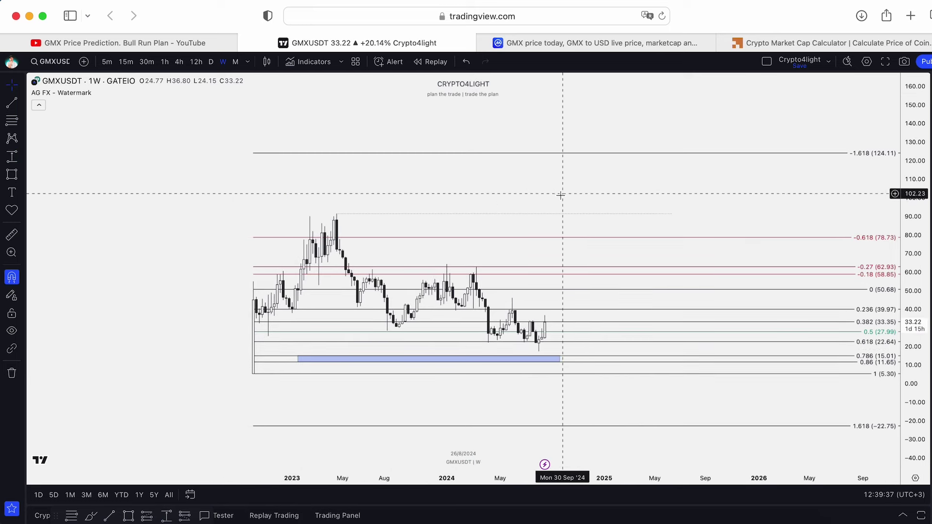
left_click(312, 62)
left_click(427, 222)
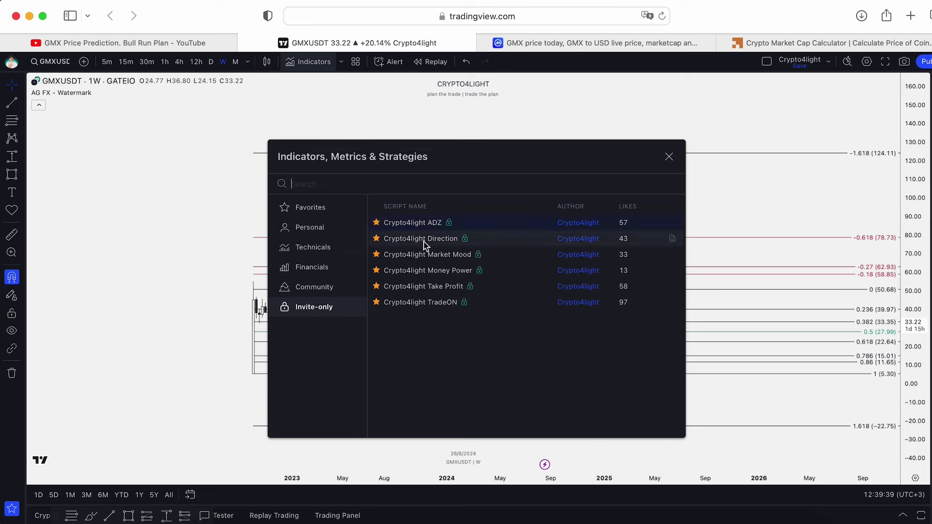
left_click(427, 238)
left_click(669, 156)
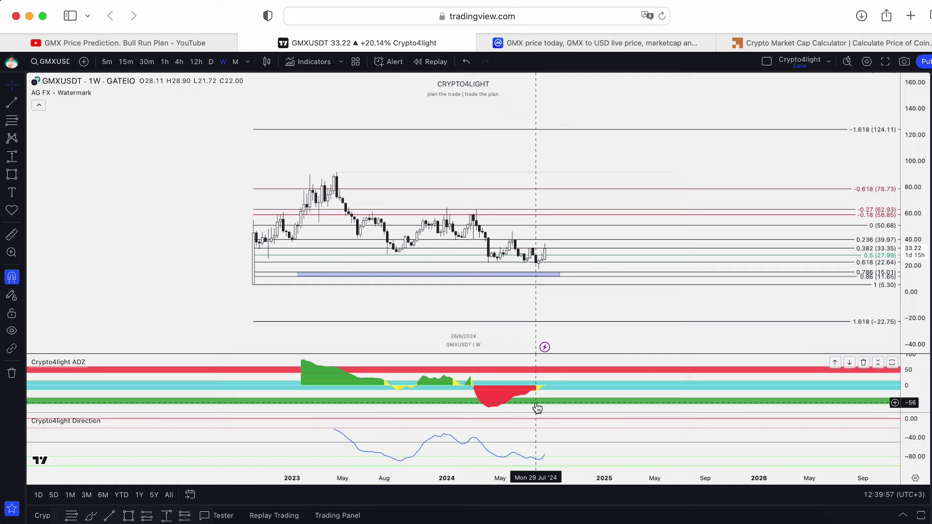
scroll(533, 418, "up", 3)
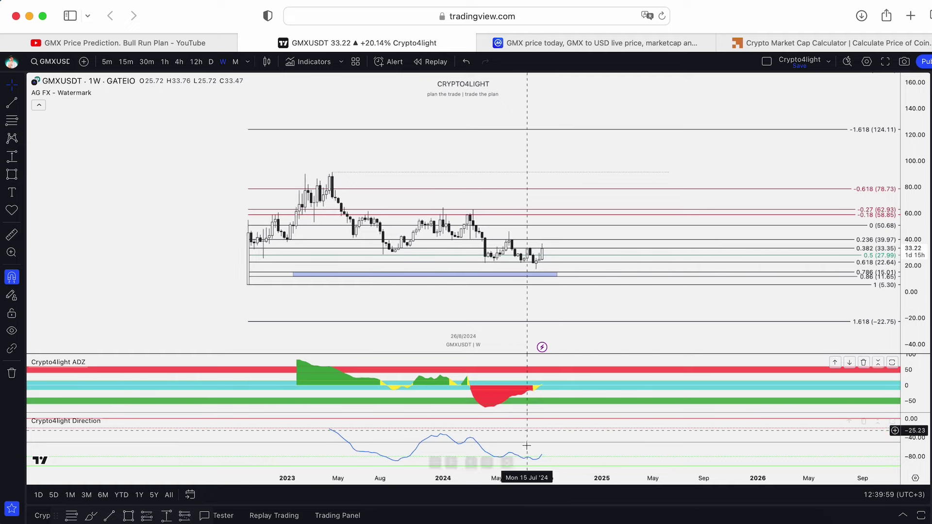
scroll(433, 450, "up", 3)
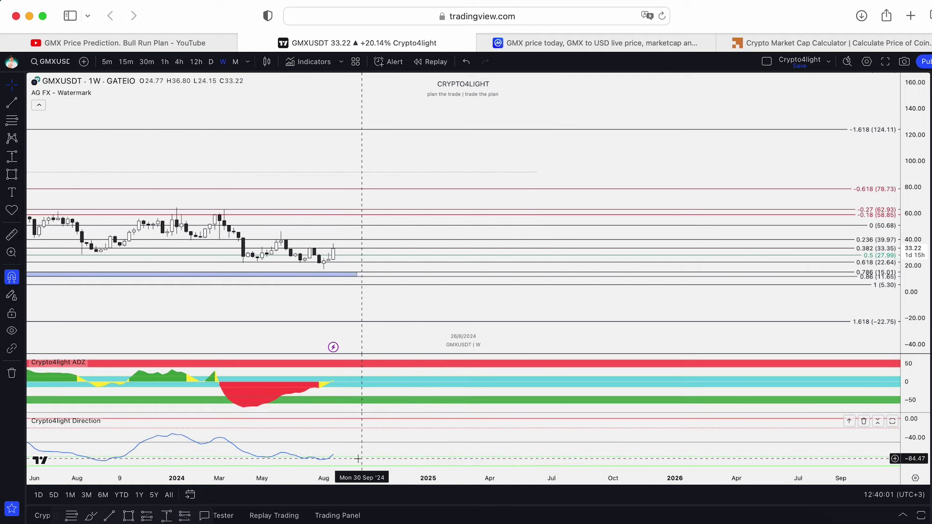
scroll(374, 450, "down", 3)
- Replace the Direction and ADZ indicators with the invite-only Crypto4light Market Mood indicator
left_click(151, 421)
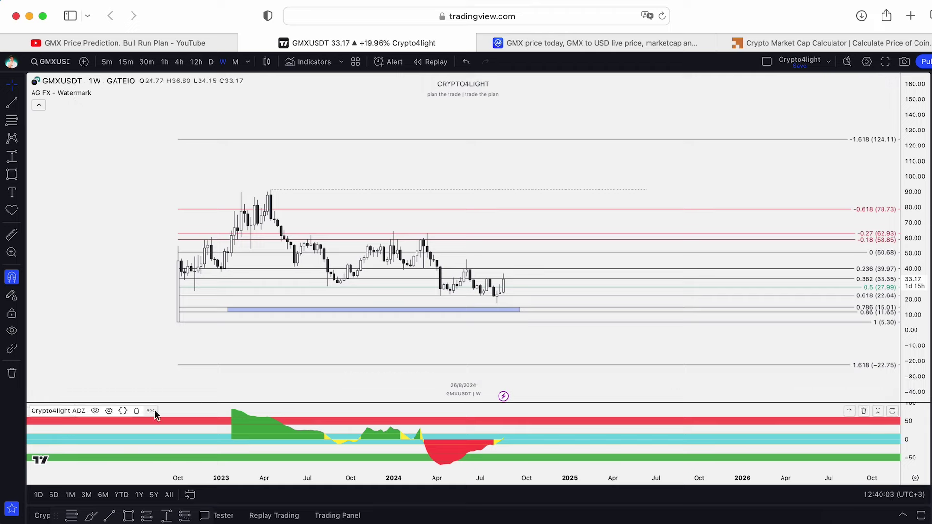
left_click(139, 410)
left_click(314, 61)
left_click(439, 255)
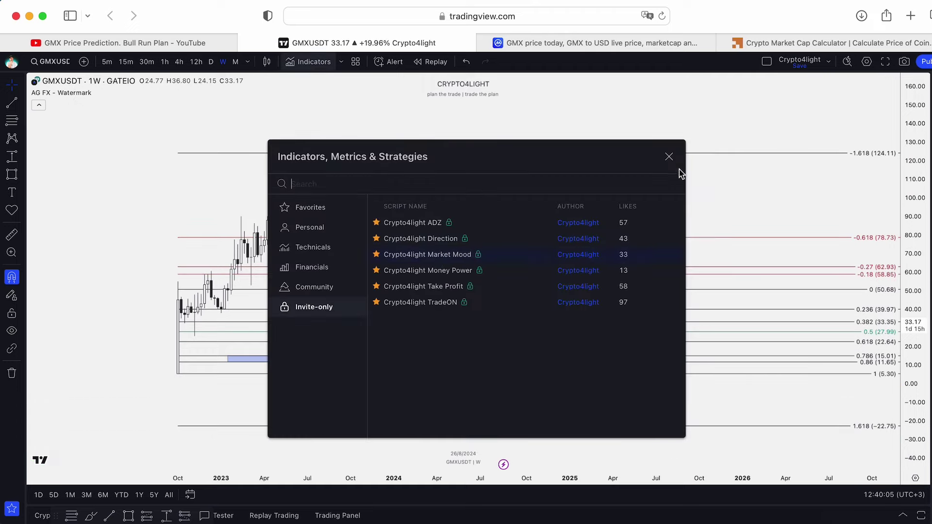
left_click(669, 156)
- Examine the Market Mood colours against the weekly candles from the 2023 peak to August 2024
scroll(658, 172, "up", 2)
left_click_drag(459, 193, 665, 174)
scroll(665, 175, "up", 6)
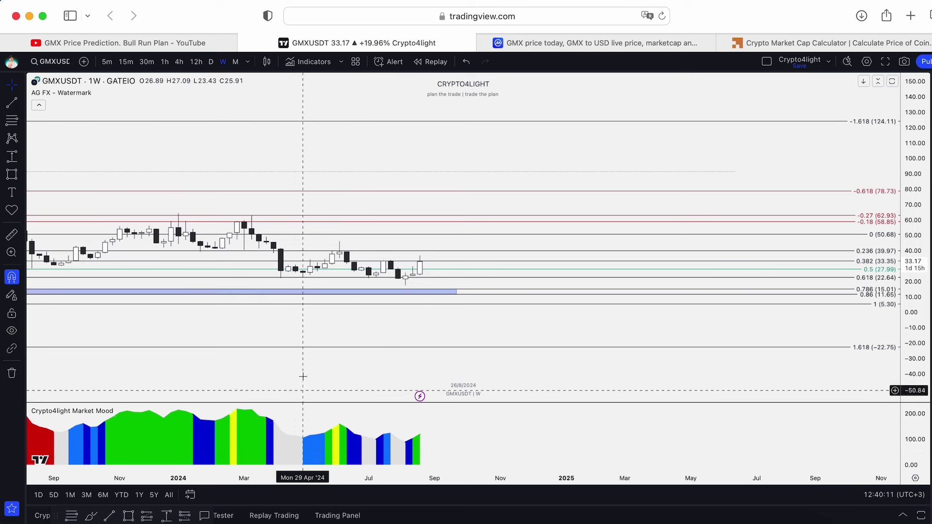
scroll(379, 284, "down", 3)
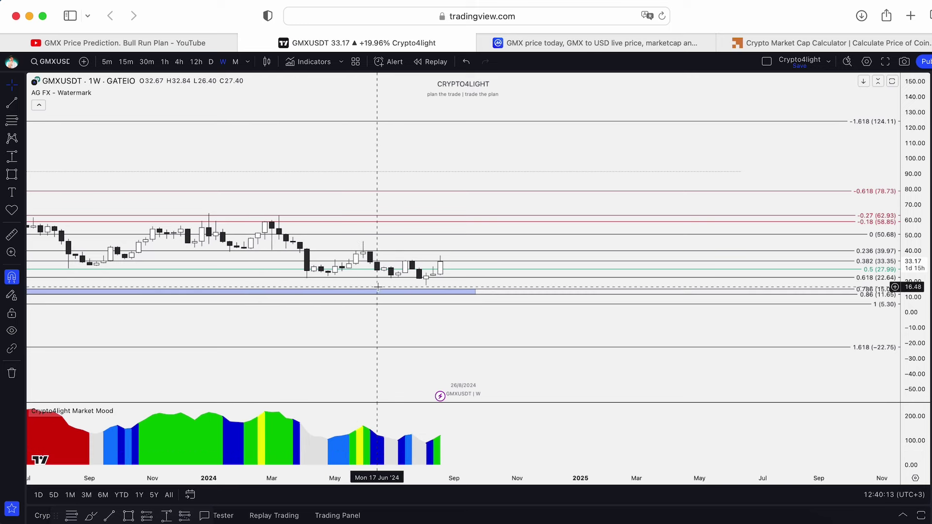
scroll(380, 282, "down", 1)
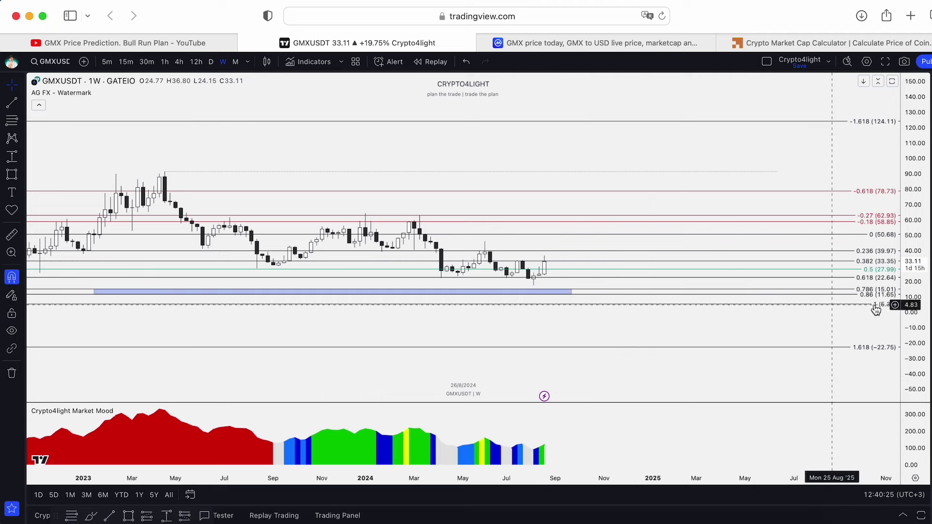
left_click_drag(919, 313, 919, 229)
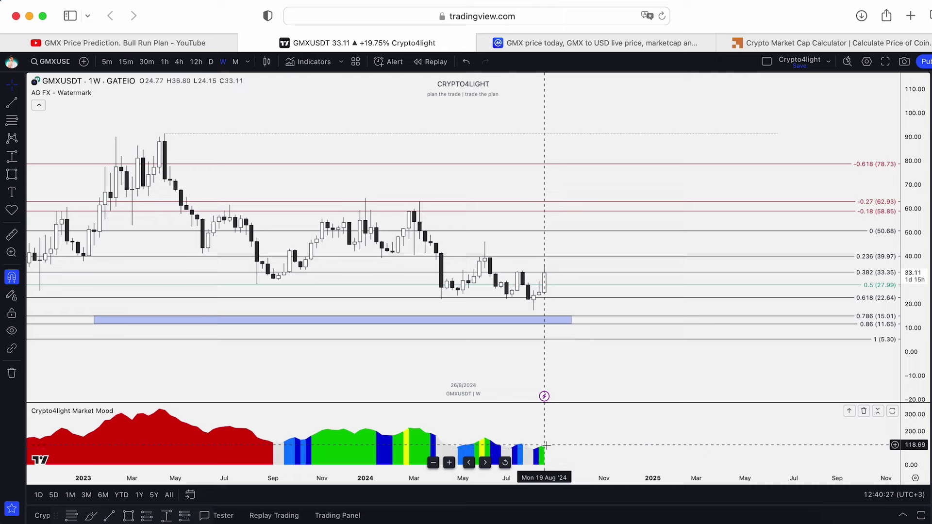
scroll(546, 445, "down", 2)
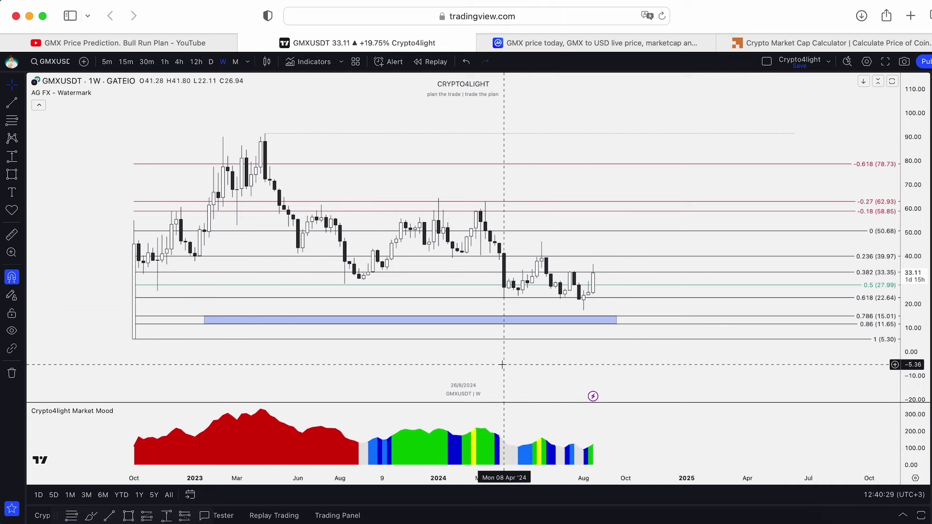
- Measure the price range from the August 2024 low to the latest weekly candle's high, and delete the measurement
left_click_drag(454, 477, 245, 477)
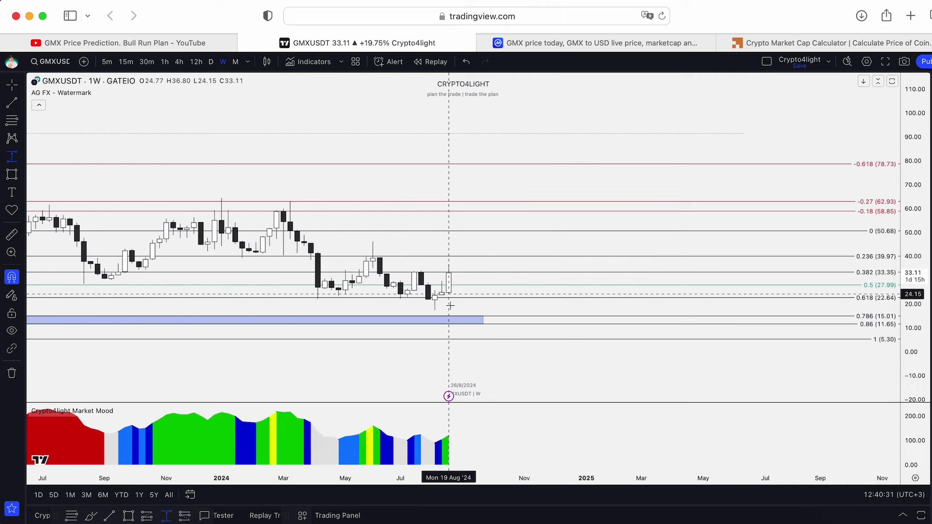
left_click(434, 310, "shift")
left_click(448, 262)
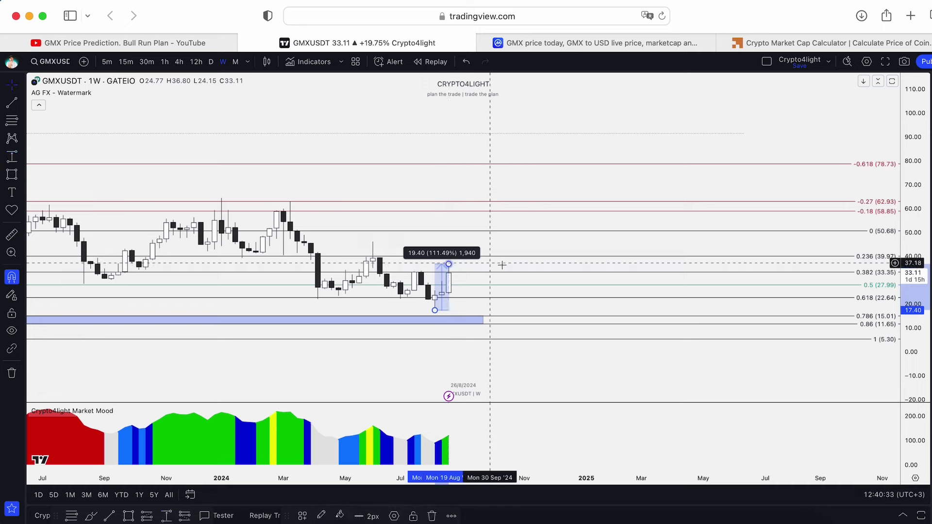
key("BackSpace")
- Replace the Market Mood indicator with Crypto4light Money Power and bring its 2023 signals into view
scroll(504, 264, "down", 3)
scroll(531, 184, "down", 2)
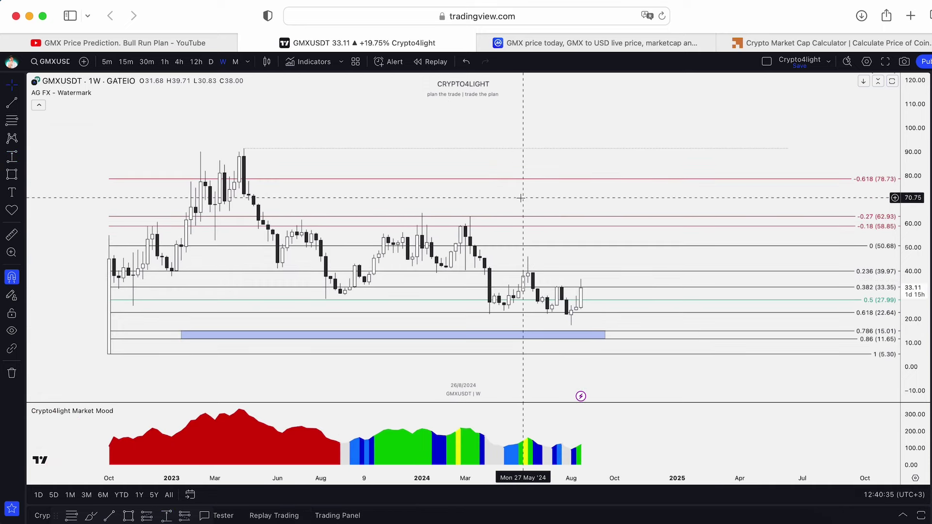
left_click(163, 411)
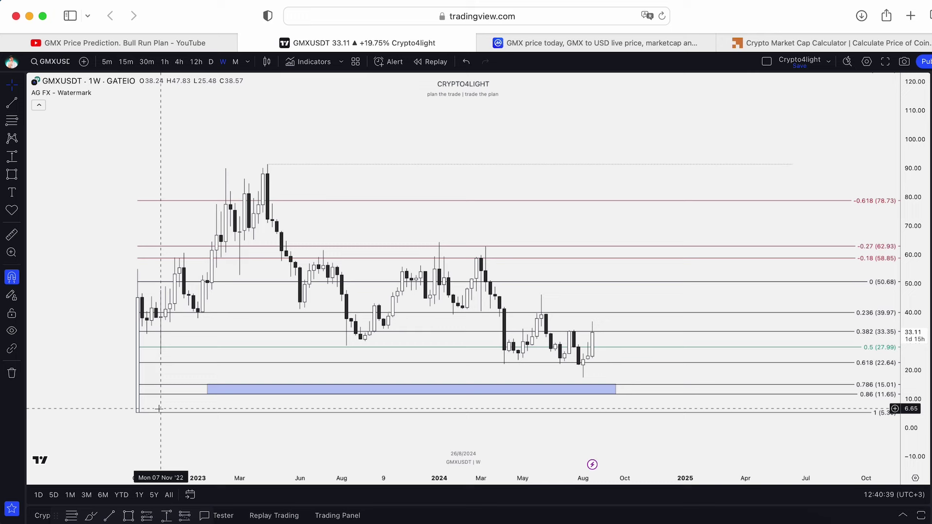
left_click(313, 62)
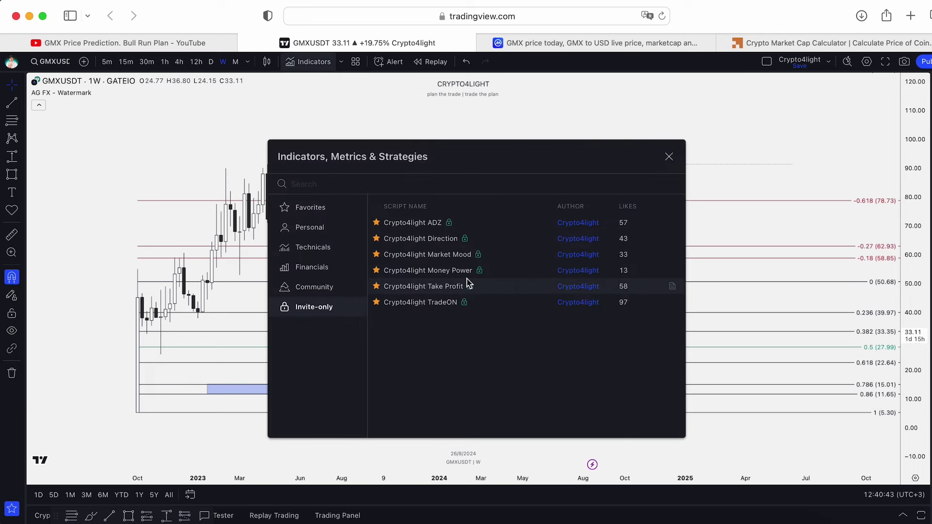
left_click(668, 156)
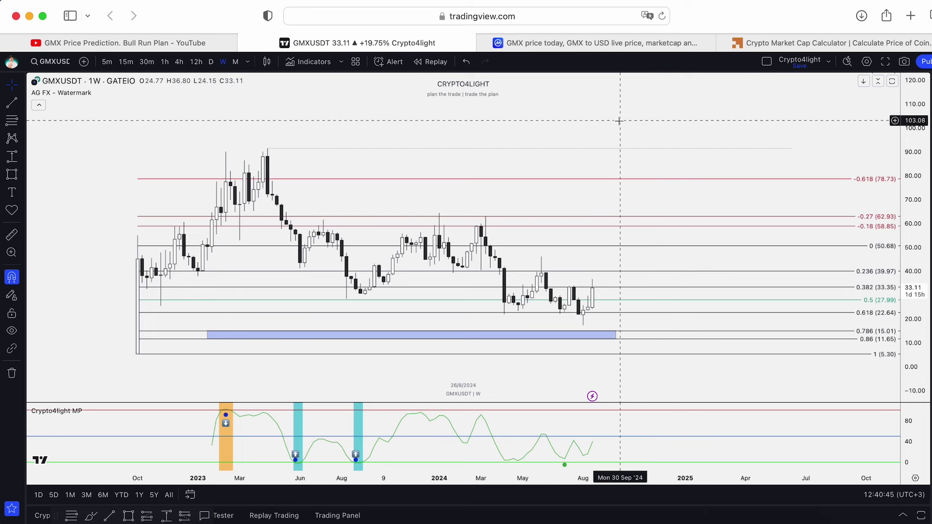
left_click_drag(625, 121, 719, 118)
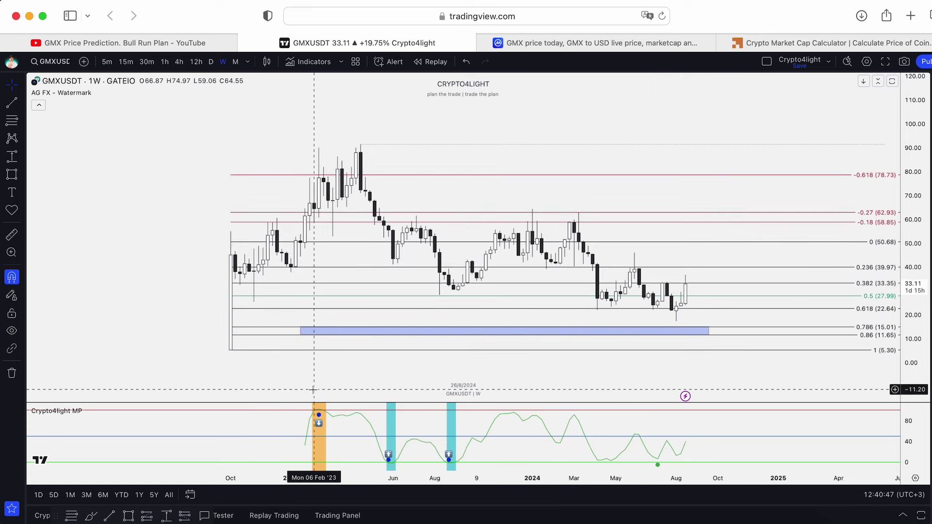
- Create a weekly GMXUSDT alert on the Crypto4light MP indicator with Money inflow as its condition
scroll(391, 385, "up", 1)
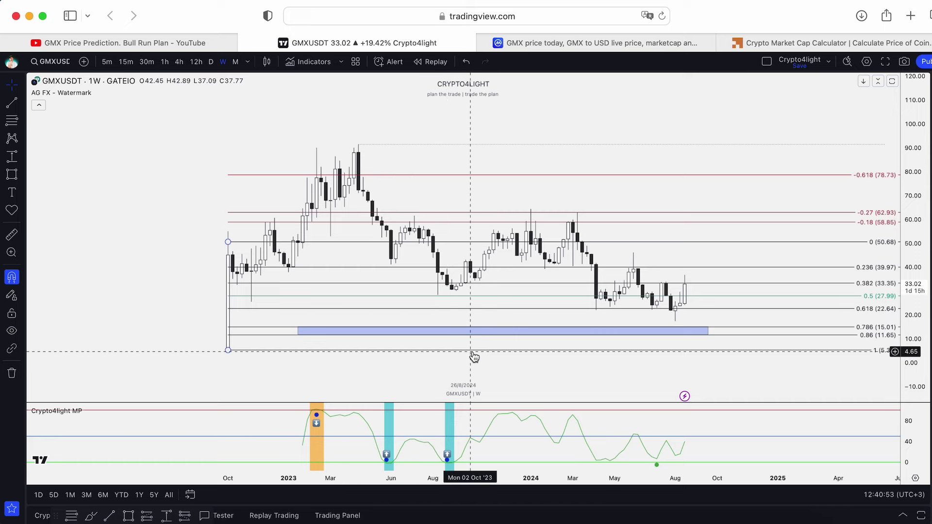
scroll(474, 358, "right", 10)
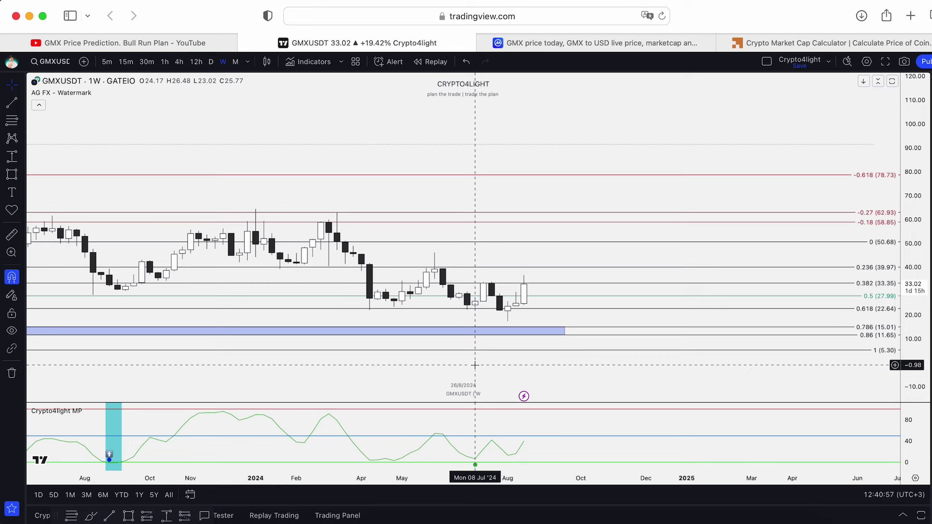
scroll(616, 427, "down", 5)
right_click(630, 427)
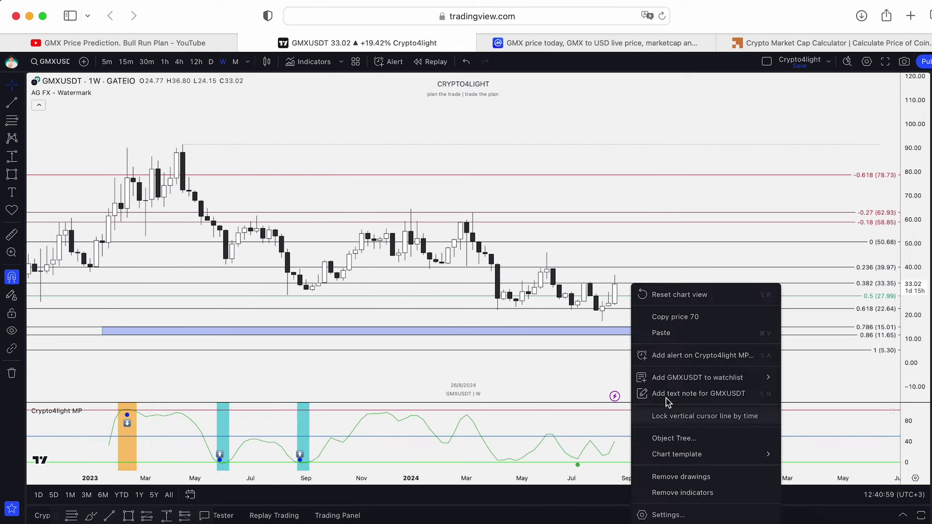
left_click(694, 358)
left_click(508, 196)
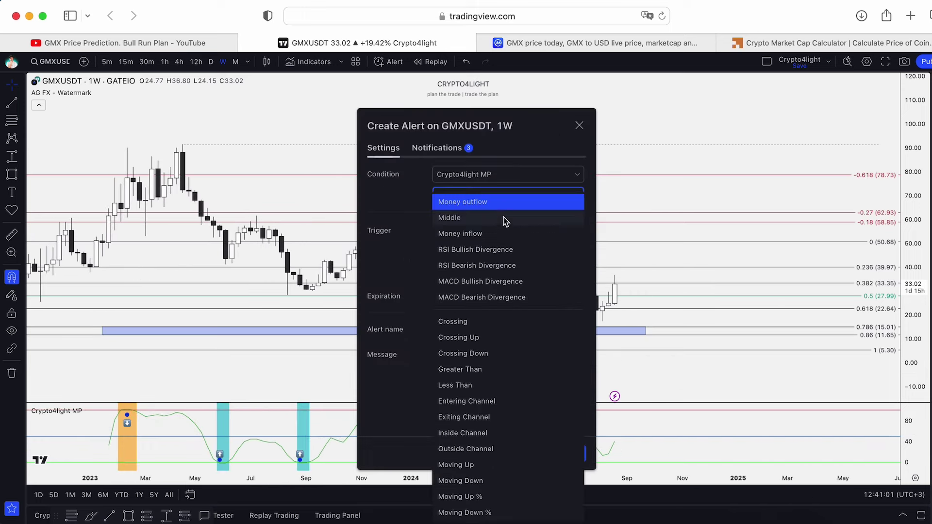
left_click(505, 234)
left_click(571, 454)
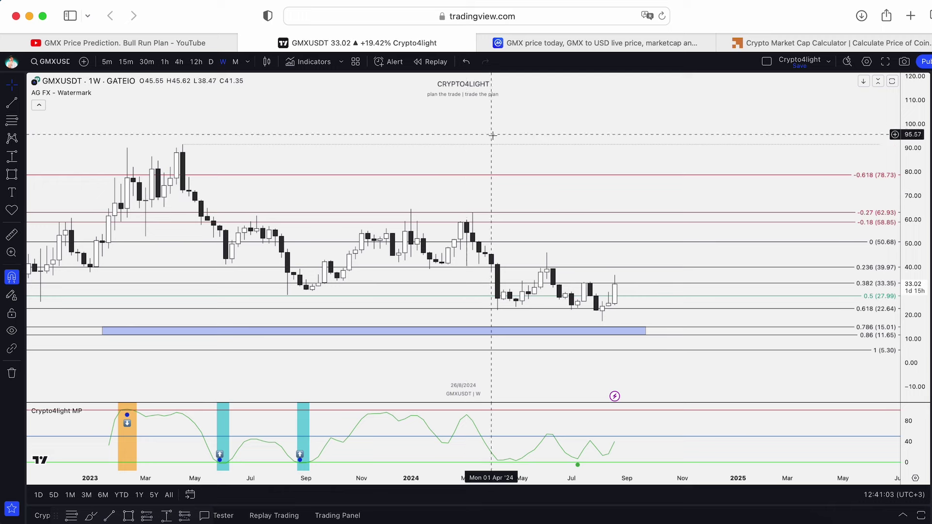
- Replace the Crypto4light MP indicator with the Crypto4light TradeON indicator
scroll(280, 231, "down", 3)
left_click(132, 412)
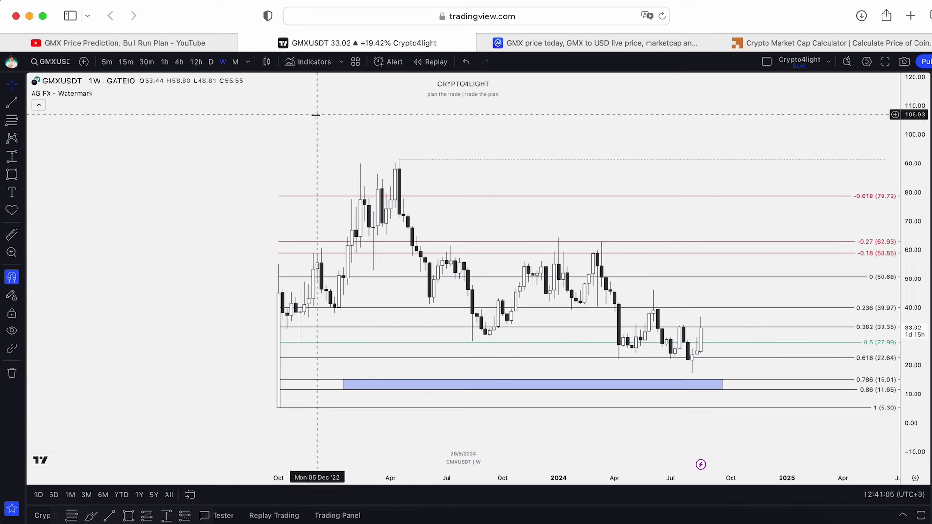
left_click(310, 62)
left_click(427, 304)
left_click(669, 153)
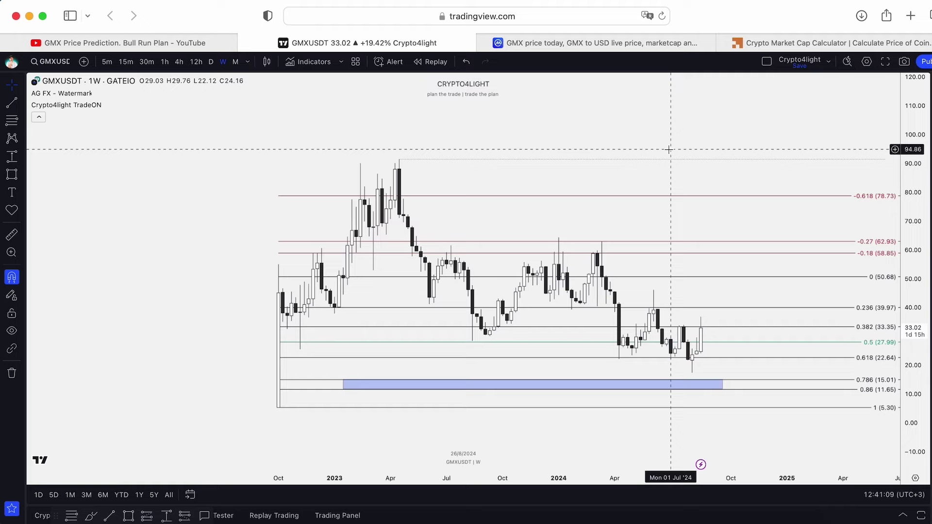
- Switch the chart to the daily timeframe and bring TradeON's 2024 Buy and Sell signals into view
left_click_drag(666, 145, 440, 139)
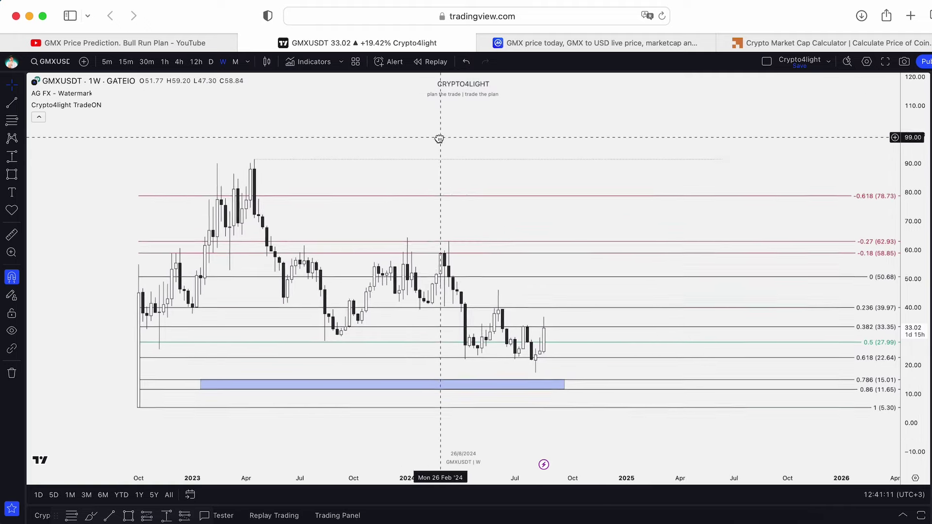
left_click(210, 61)
scroll(707, 194, "down", 1)
left_click_drag(708, 177, 661, 158)
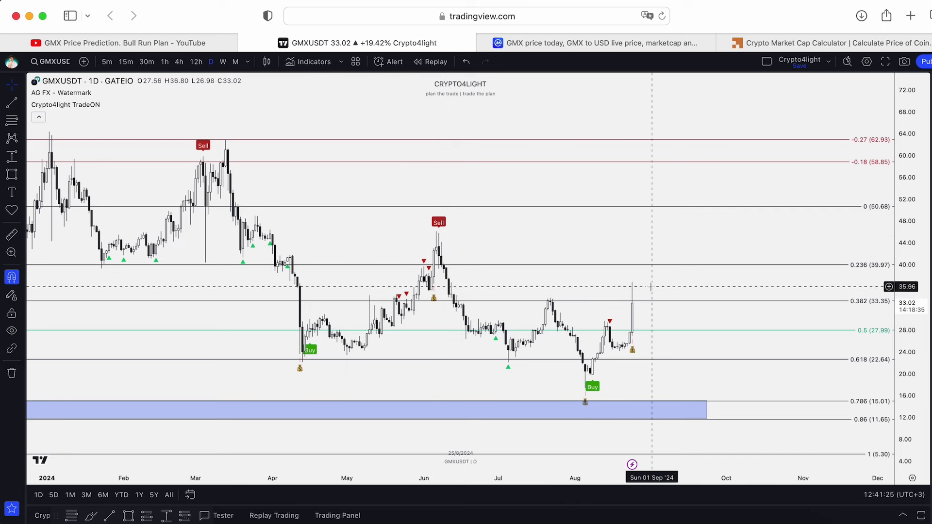
- Start a new alert on the daily GMXUSDT chart and open the choice of its condition source
scroll(651, 286, "down", 1)
right_click(694, 247)
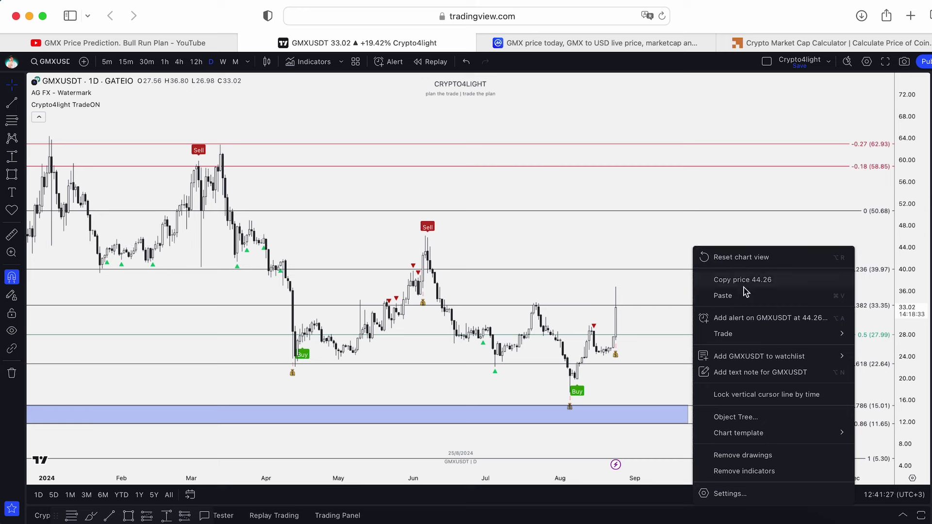
left_click(748, 319)
left_click(490, 194)
left_click(495, 175)
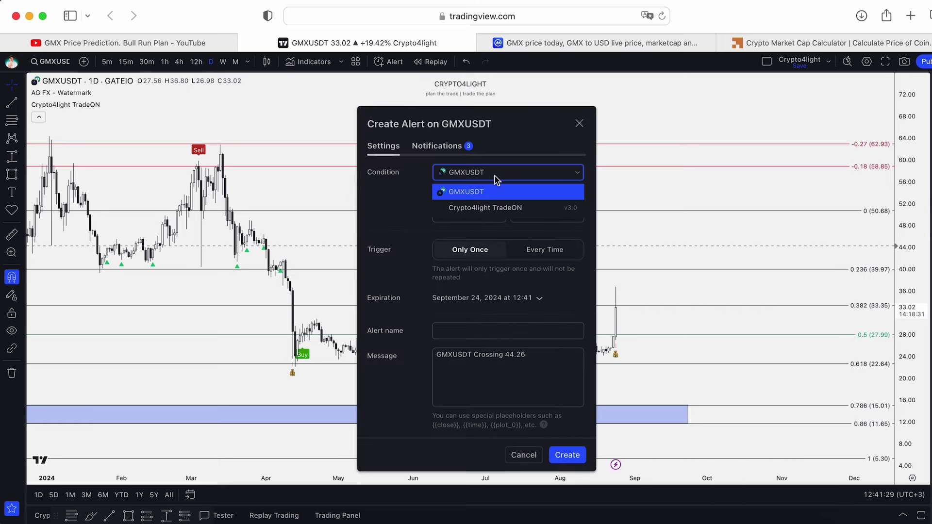